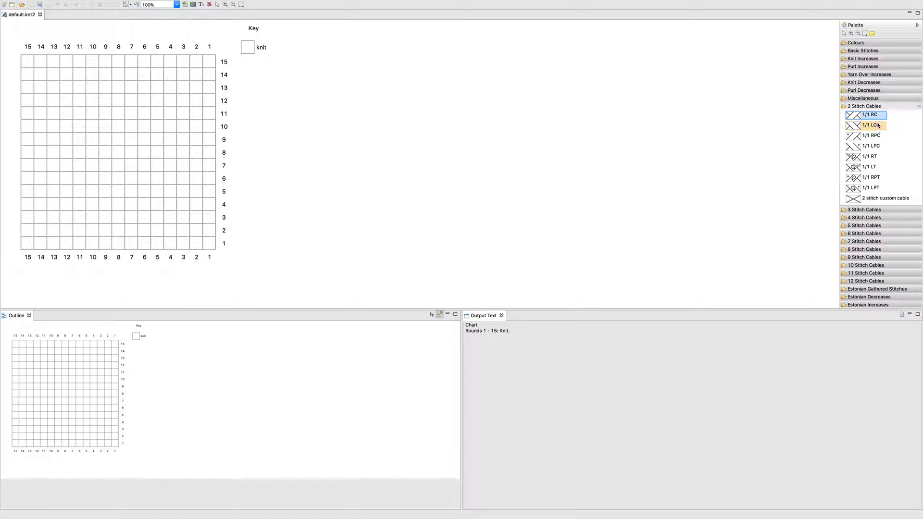
Step: Try to customise the 1/1 RC cable in the stitch palette
right_click(873, 115)
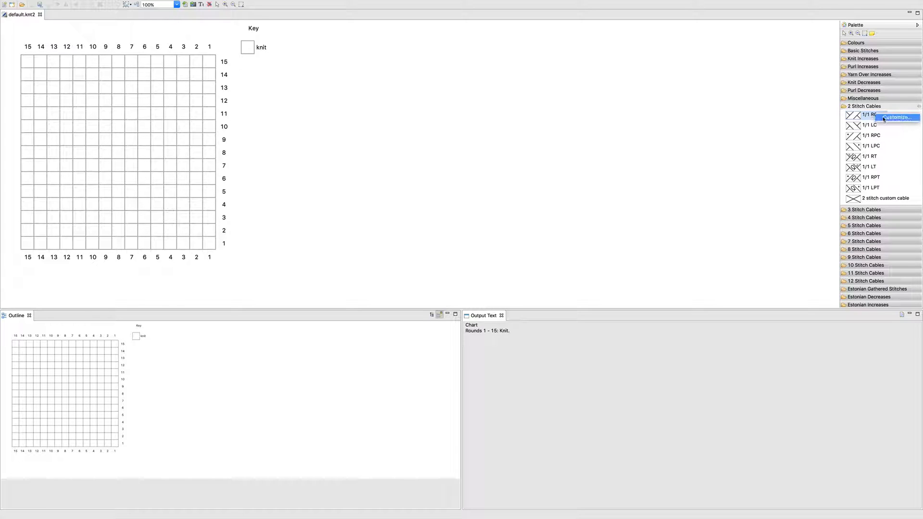
left_click(886, 119)
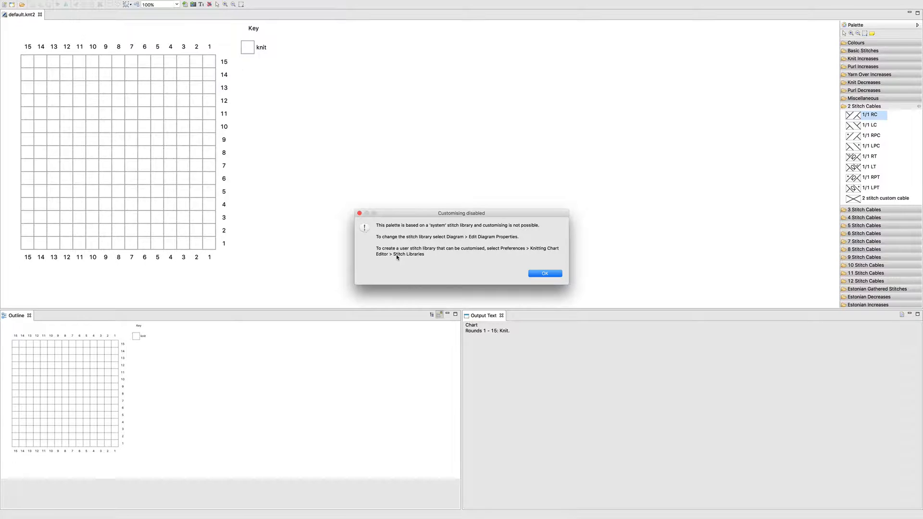
left_click(545, 273)
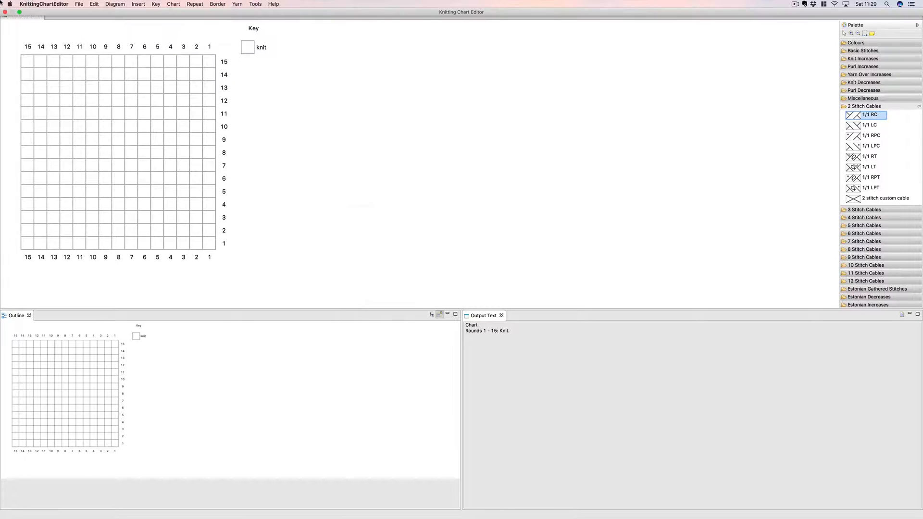
Step: Set the Knitting Chart Editor namespace to joelicreates in the preferences
left_click(32, 4)
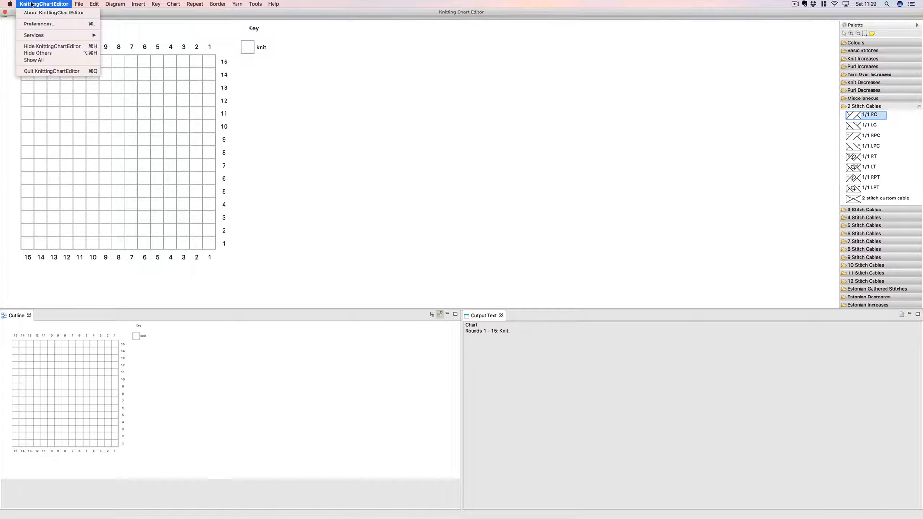
left_click(52, 27)
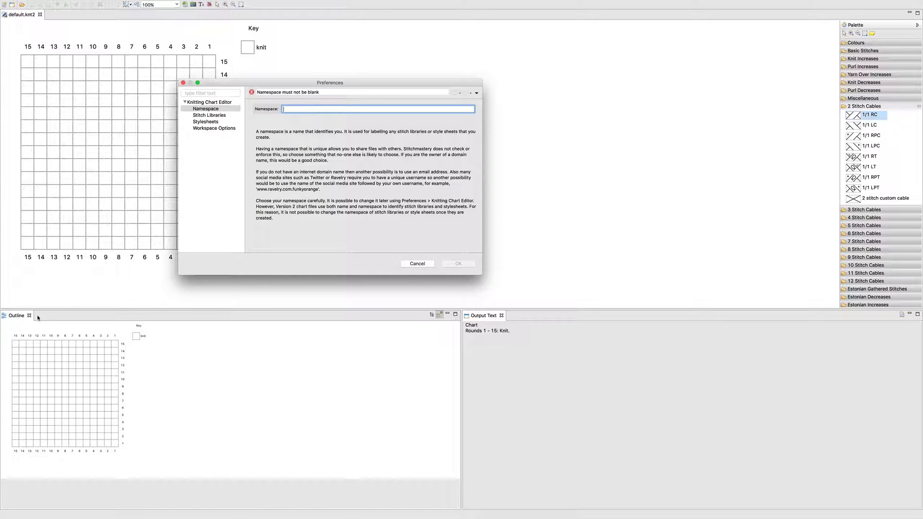
type("joelicreates")
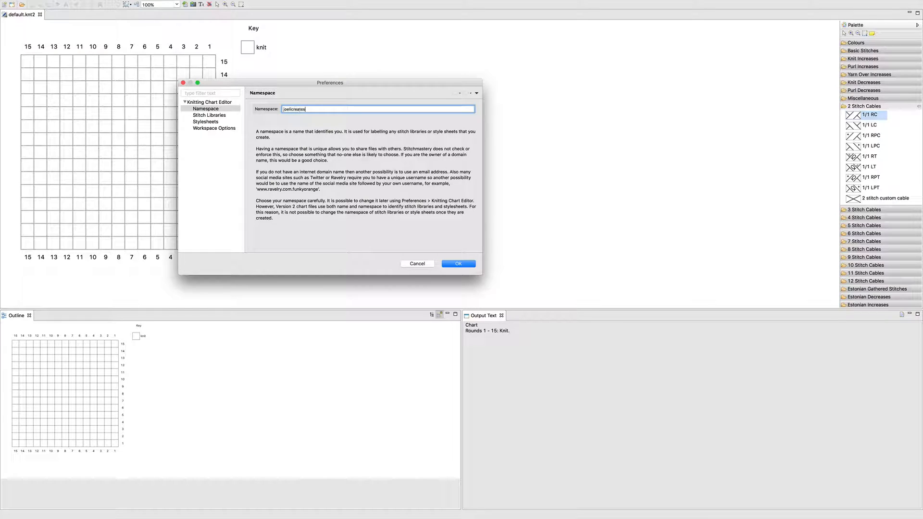
left_click(459, 264)
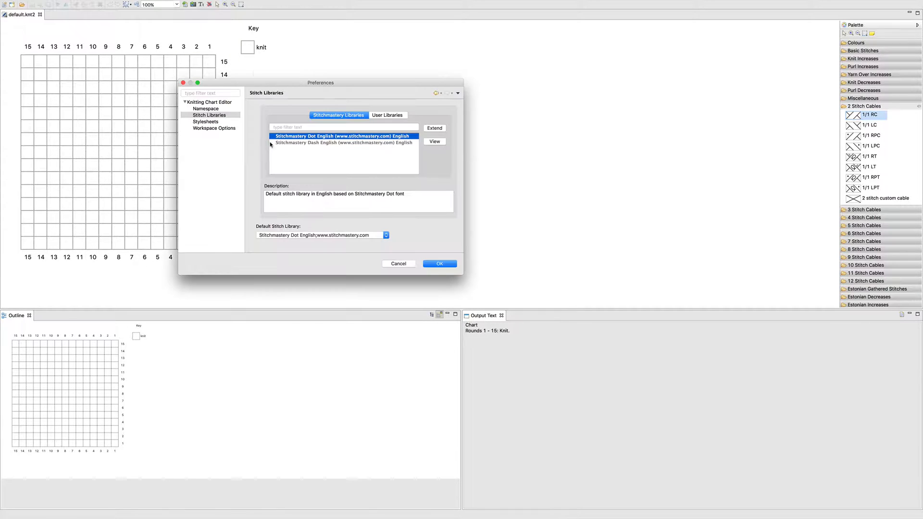
Step: Start a user stitch library extending Stitchmastery Dot English and name it "Joeli Creates Stitch Library"
left_click(217, 110)
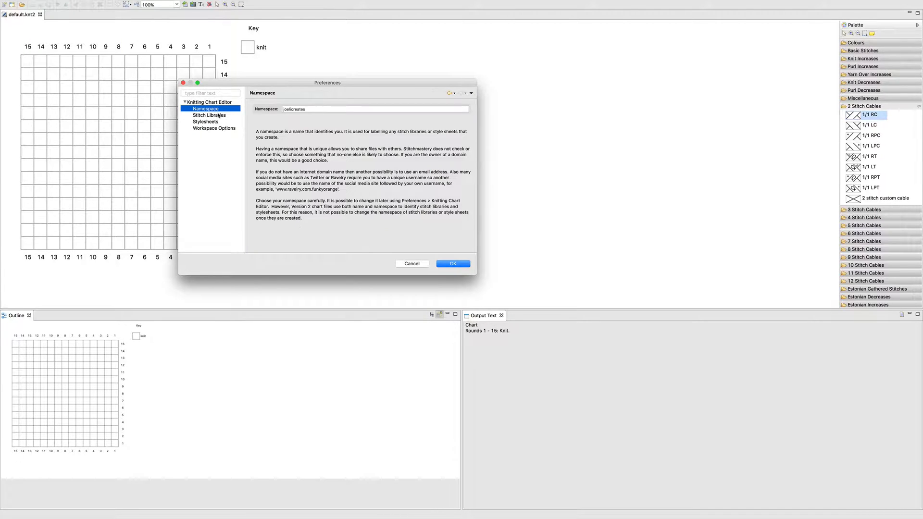
left_click(218, 116)
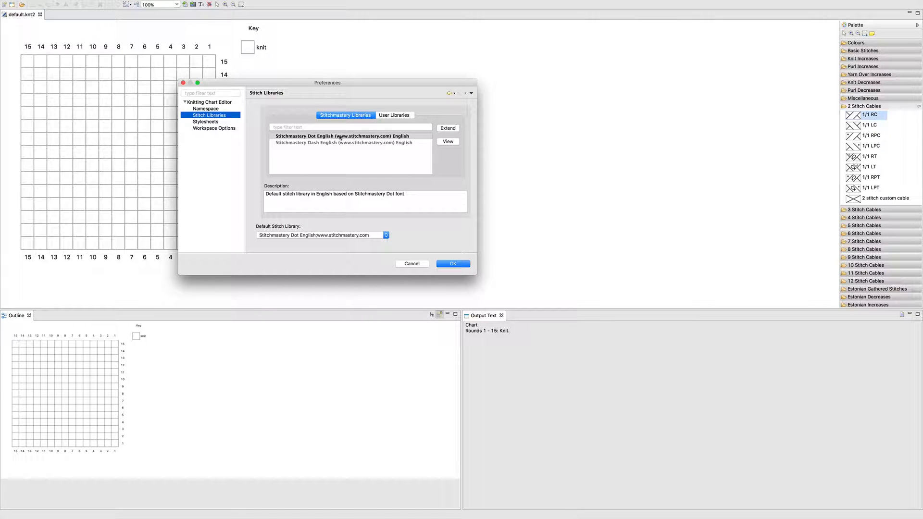
left_click(442, 128)
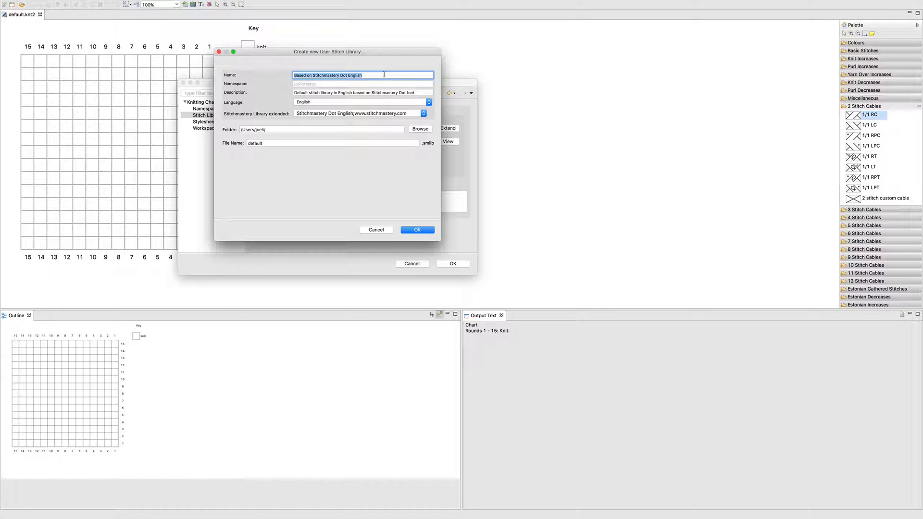
type("Joeli Creates Styitch Library")
key("Tab")
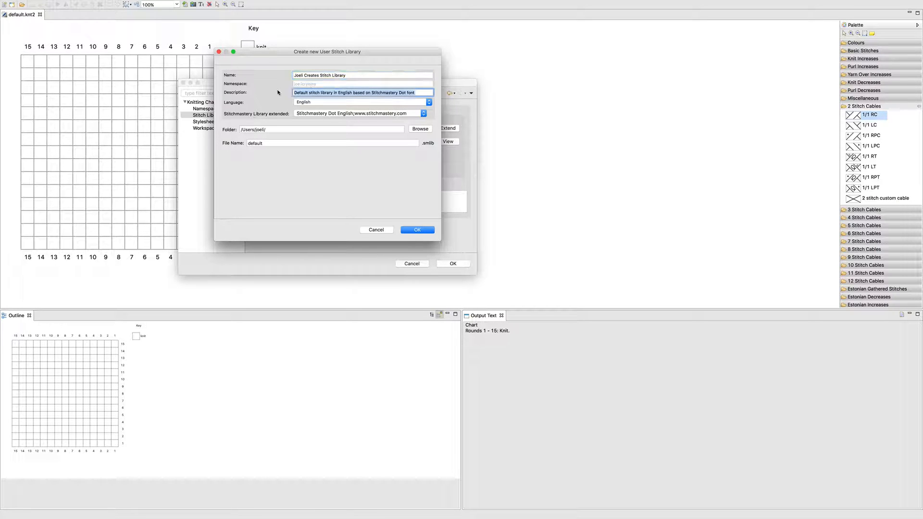
Step: Replace "Default" in the library description with the owner's possessive first name plus "personal", and create the library with file name JoeliCreatesStitchLibrary
left_click(314, 94)
double_click(301, 93)
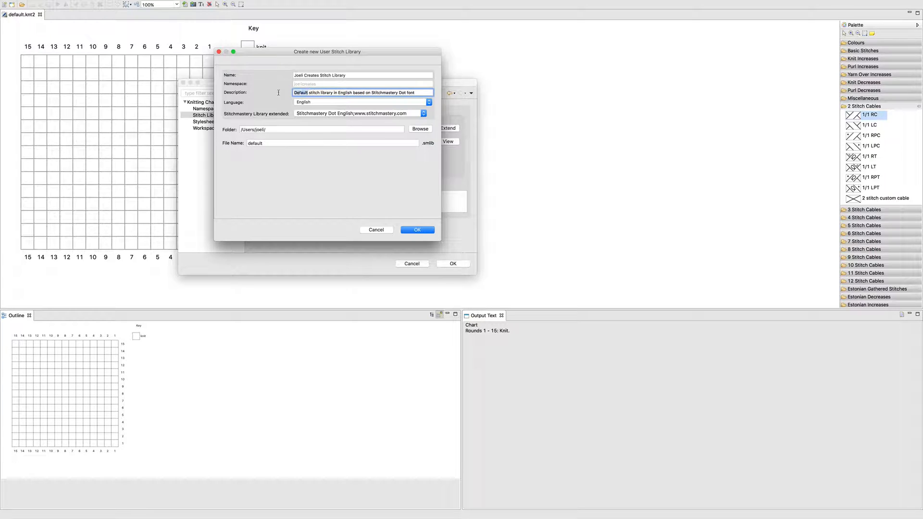
type("Joeli's personal")
double_click(274, 139)
type("J")
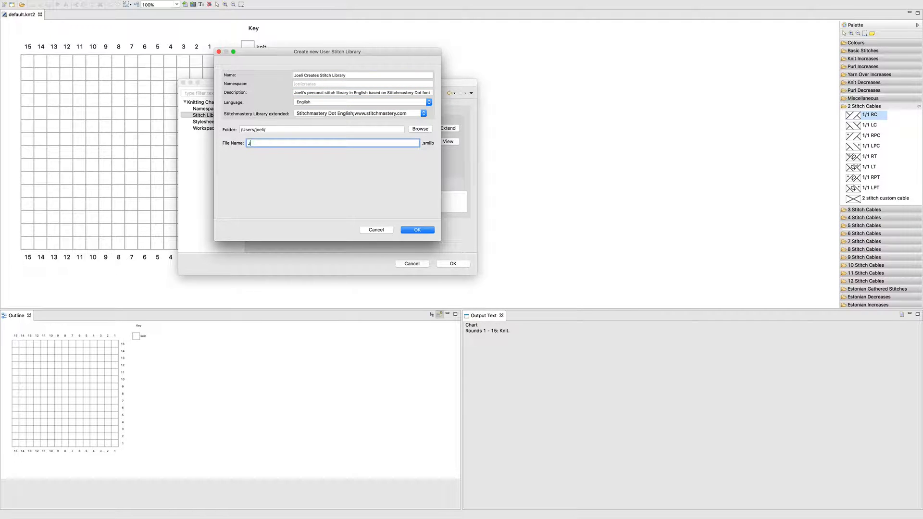
type("oeliCreatesStitchLibrary")
left_click(407, 229)
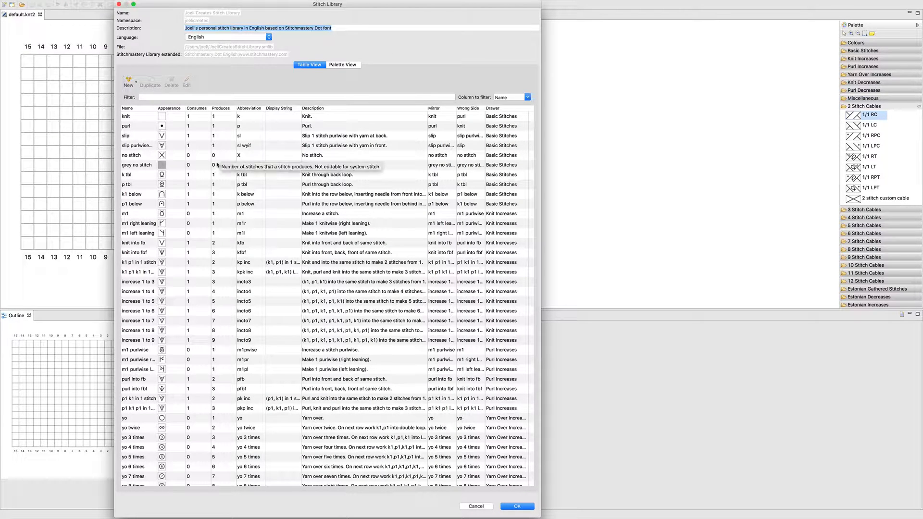
Step: Change both the name and the abbreviation of the 1/1 RC two-stitch cable to C2B in the library
scroll(209, 320, "down", 15)
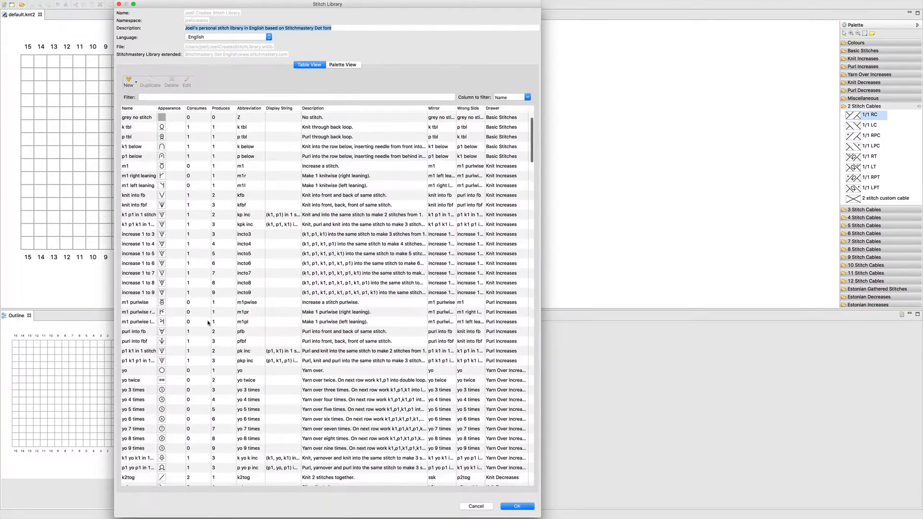
scroll(208, 324, "down", 18)
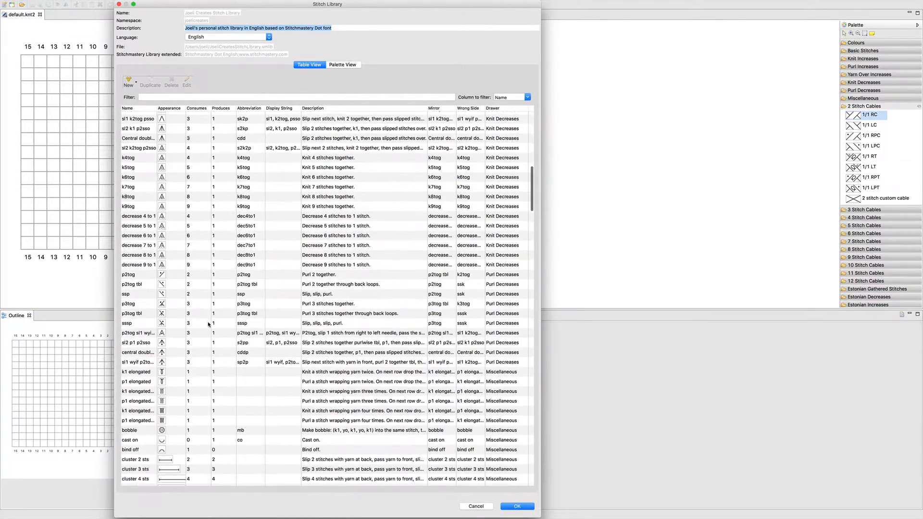
scroll(208, 324, "down", 6)
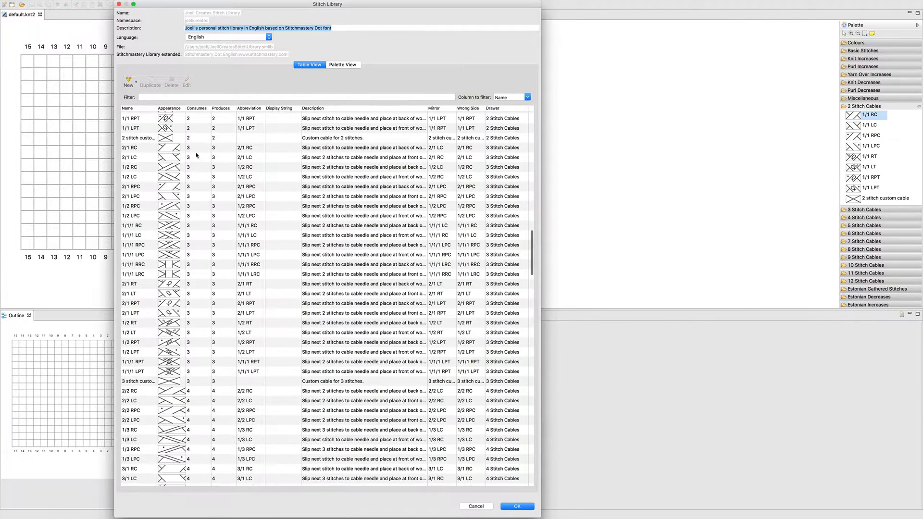
scroll(209, 162, "up", 1)
scroll(210, 164, "up", 3)
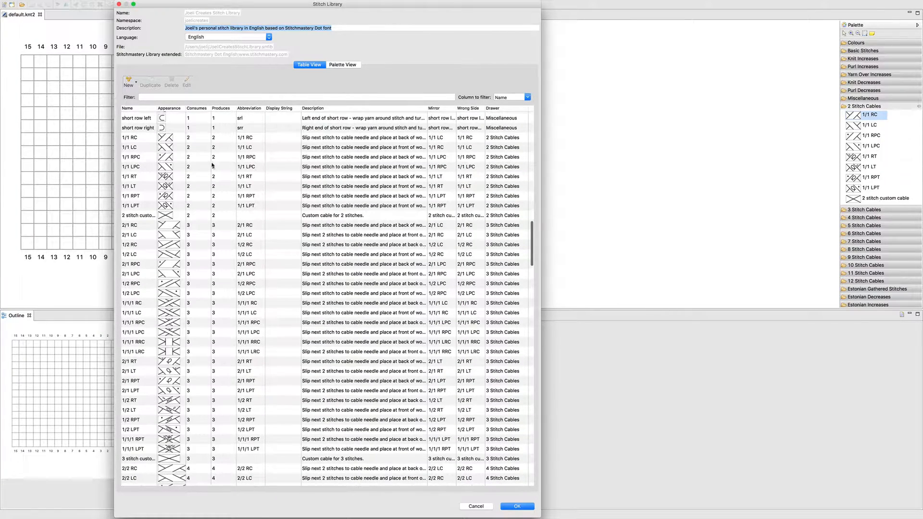
left_click(251, 139)
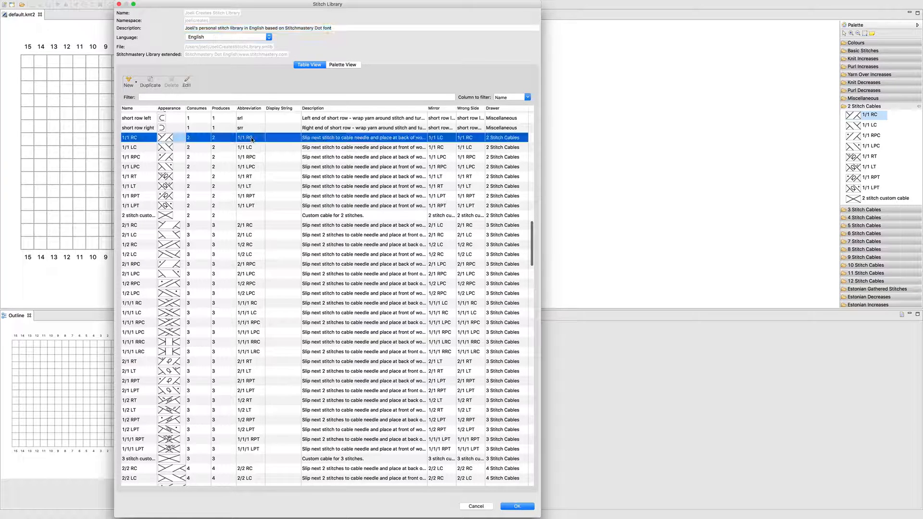
right_click(252, 139)
mouse_move(261, 141)
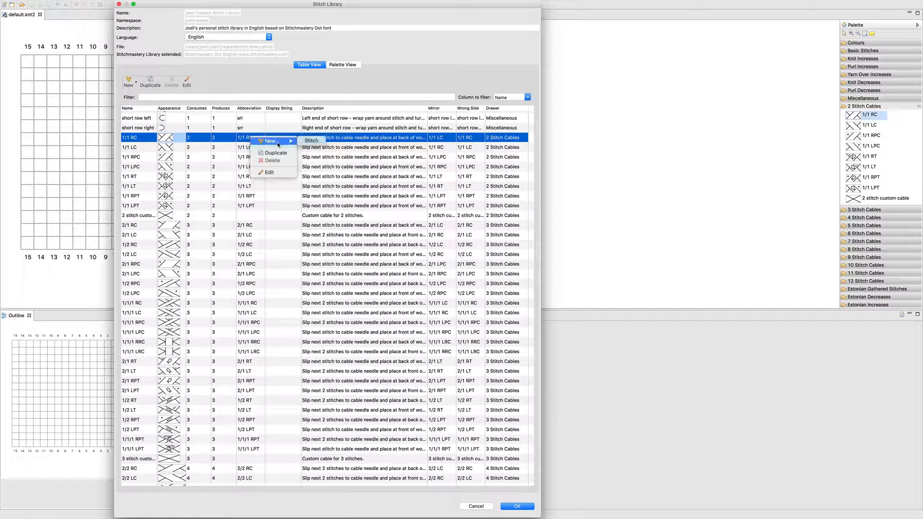
left_click(245, 138)
double_click(245, 138)
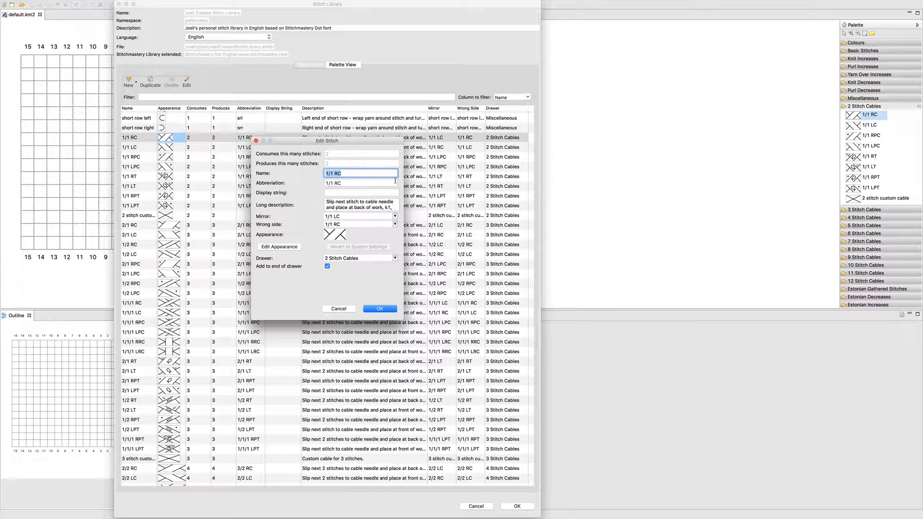
type("C2B")
key("Tab")
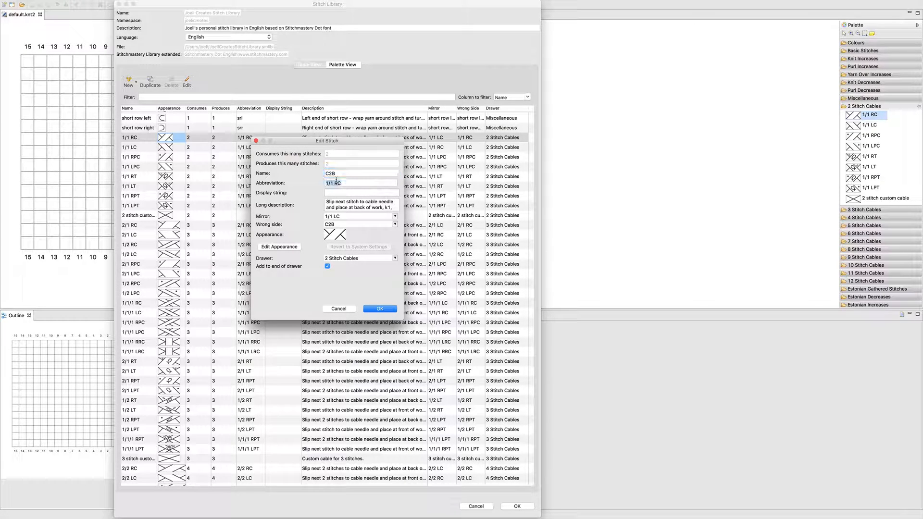
type("C2B")
scroll(356, 207, "down", 1)
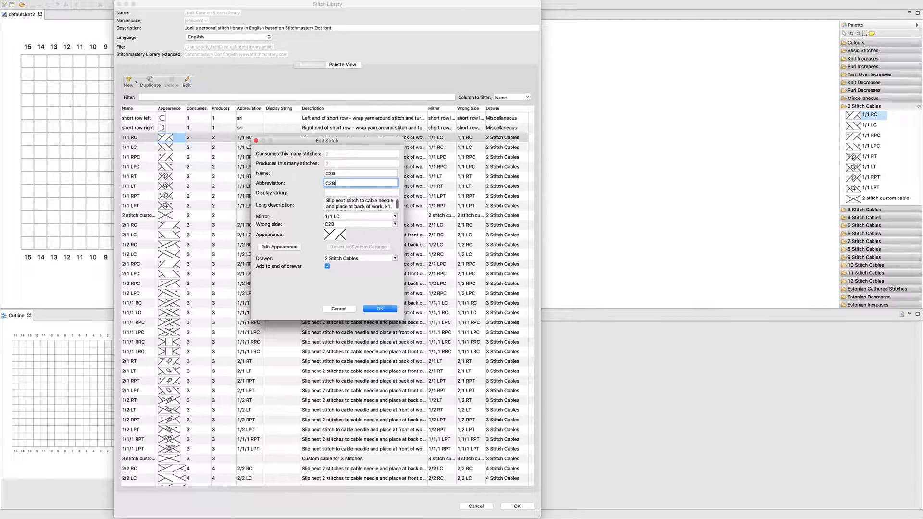
scroll(356, 207, "down", 2)
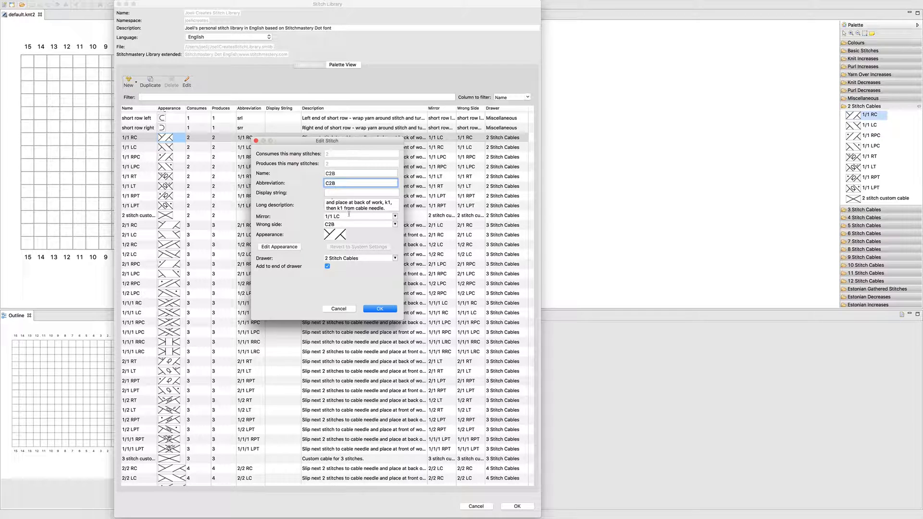
left_click(377, 309)
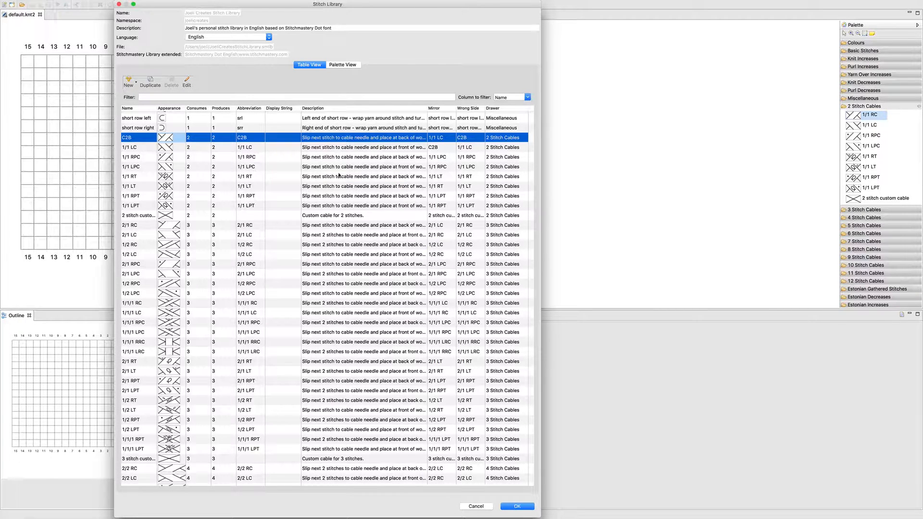
Step: Change both the name and the abbreviation of the 1/1 LC two-stitch cable to C2F
right_click(246, 147)
left_click(267, 181)
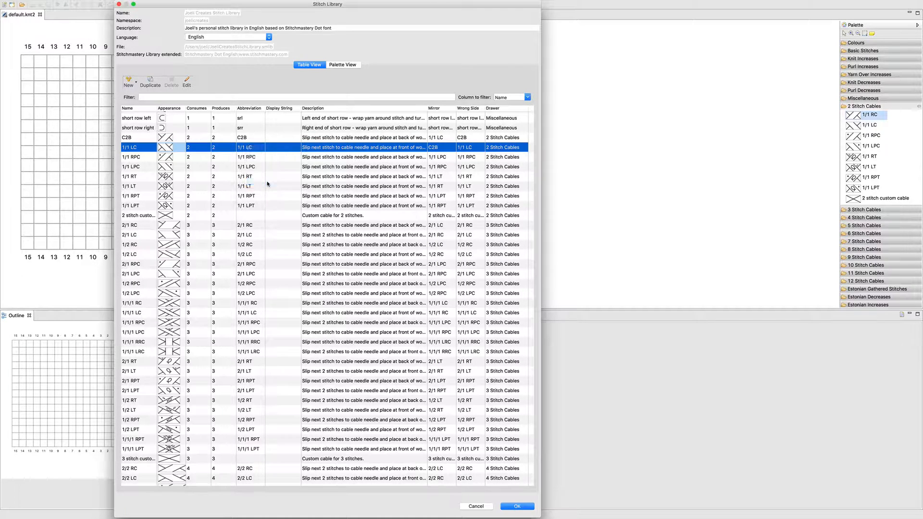
type("C2F")
key("Tab")
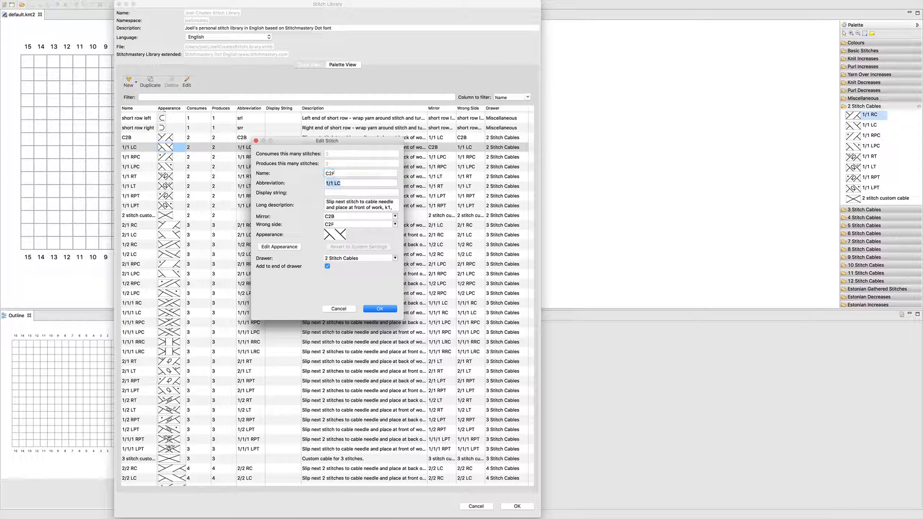
type("C2F")
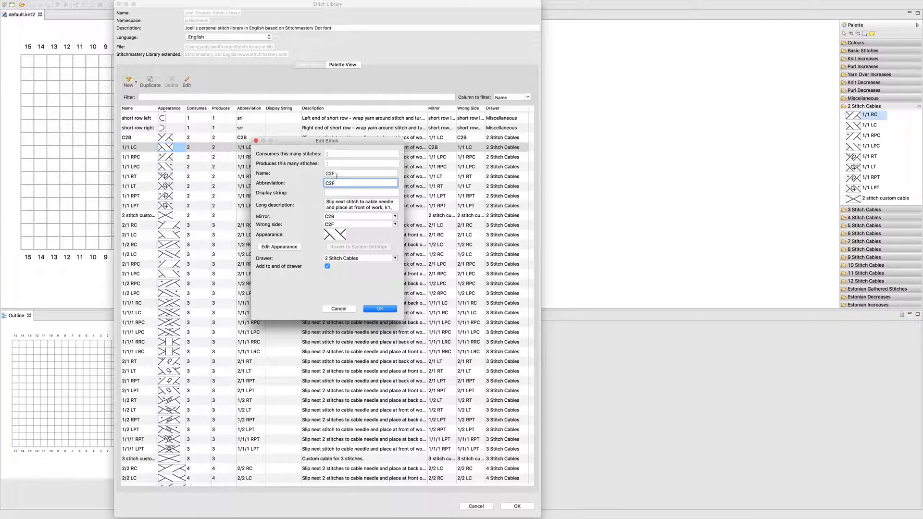
left_click(382, 309)
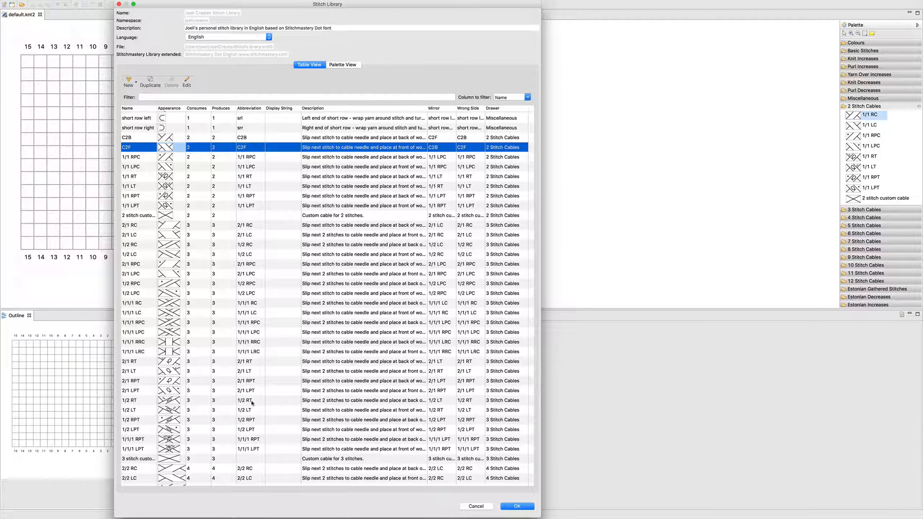
Step: Set the abbreviation of the place marker stitch to PM
scroll(242, 226, "up", 10)
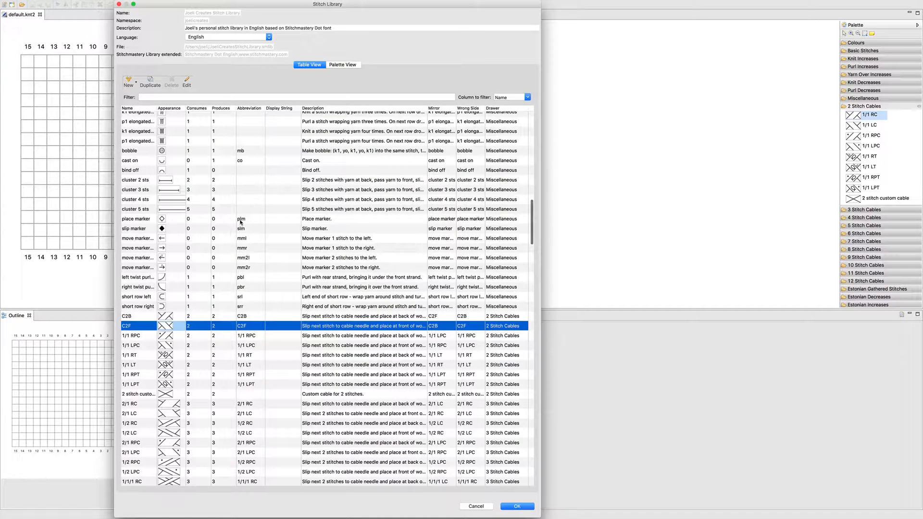
left_click(240, 223)
right_click(240, 222)
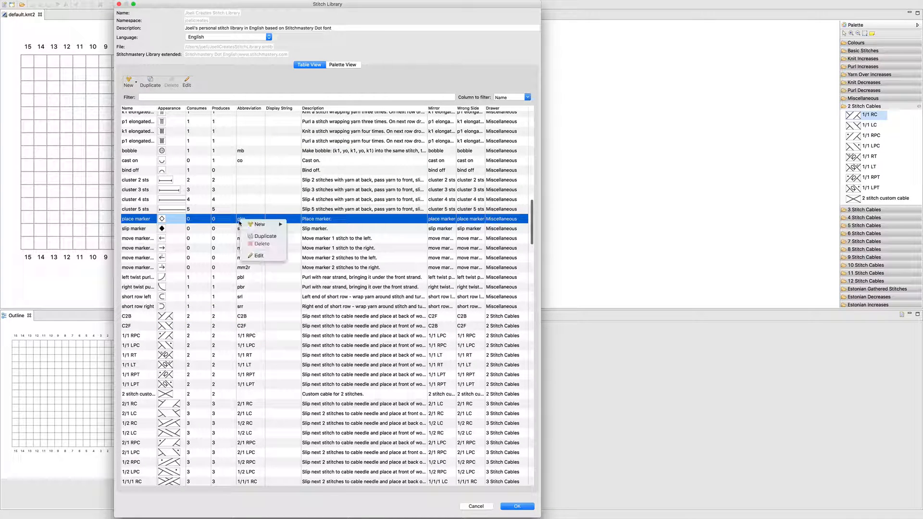
left_click(216, 226)
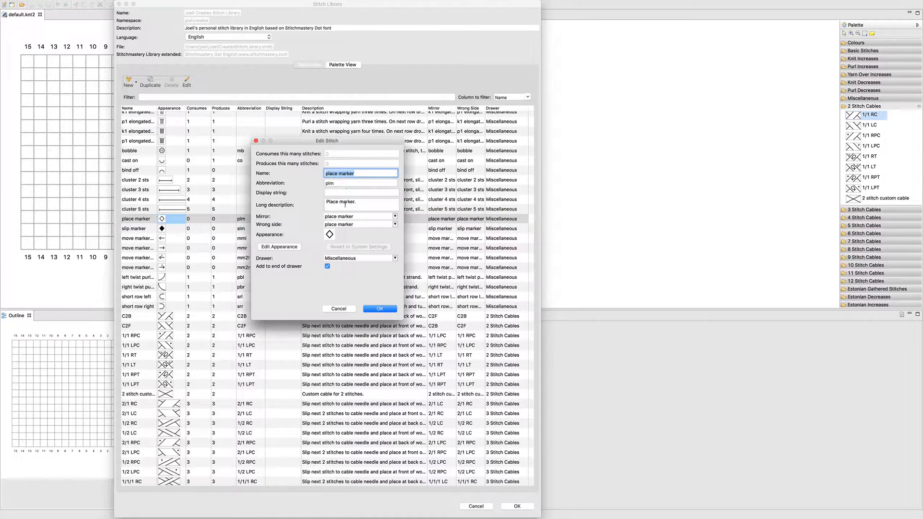
left_click_drag(347, 183, 323, 183)
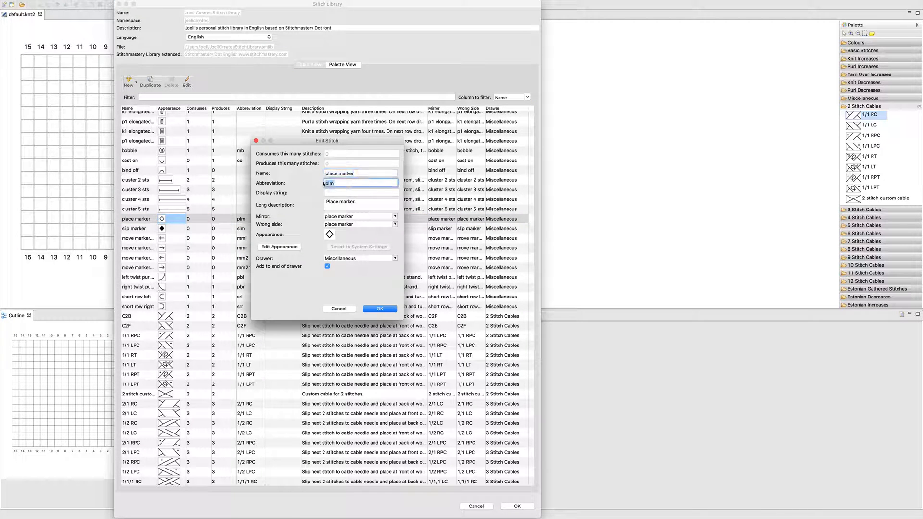
type("PM")
key("Return")
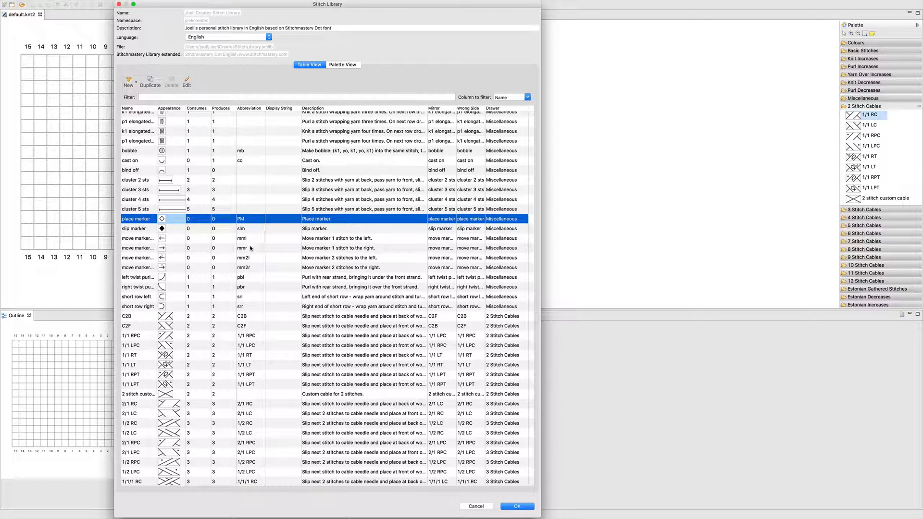
scroll(250, 246, "up", 1)
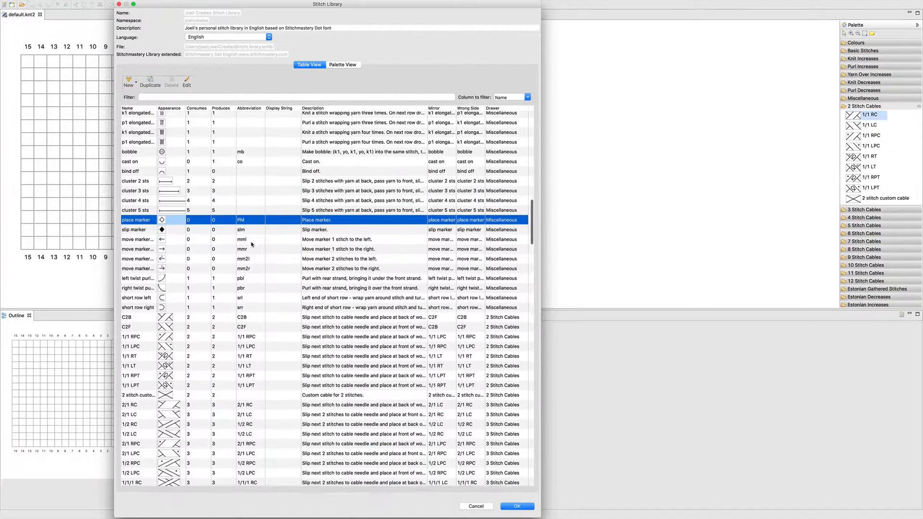
Step: Look through the library's stitch list up to the basic stitches and save the customised stitch library
scroll(251, 244, "up", 10)
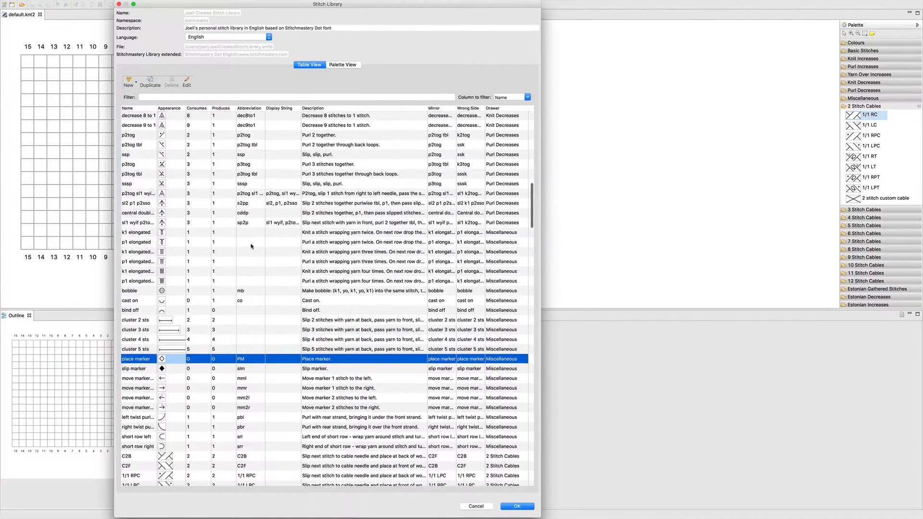
scroll(249, 230, "up", 15)
left_click(242, 174)
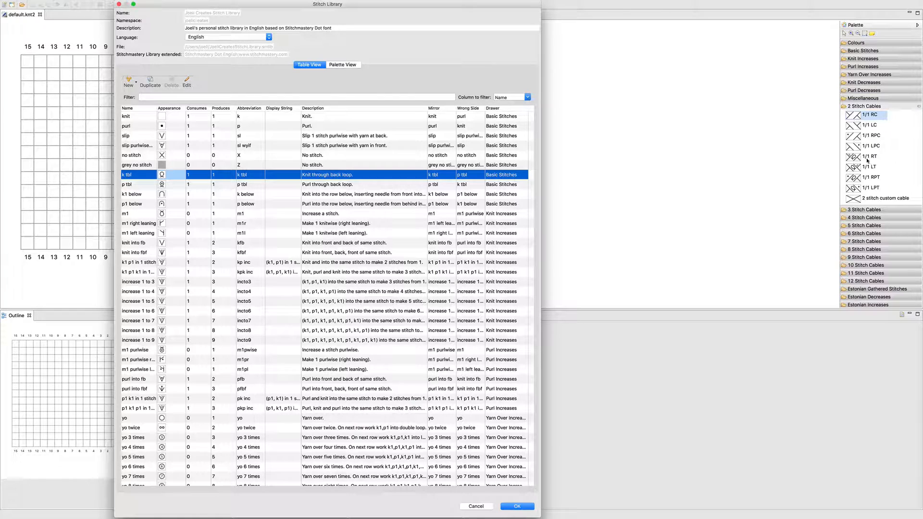
left_click(513, 507)
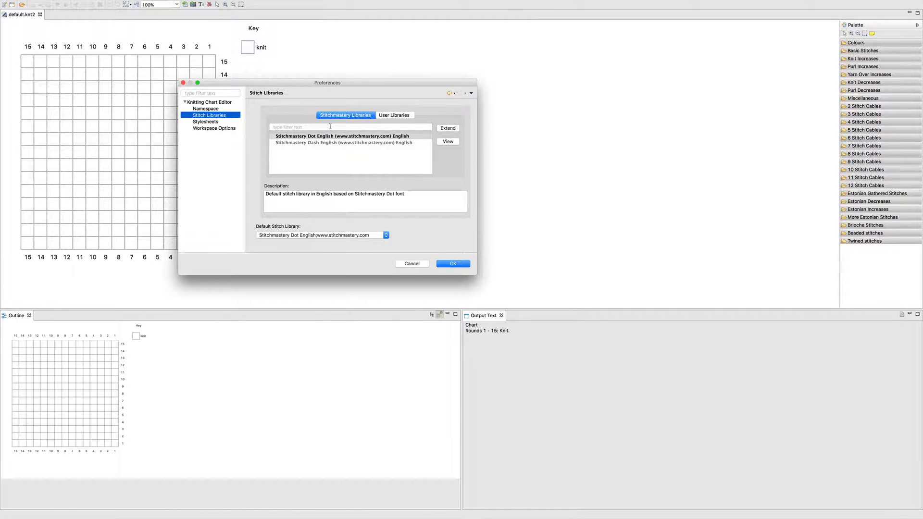
Step: Make Joeli Creates Stitch Library the default stitch library and save the preferences
left_click(295, 236)
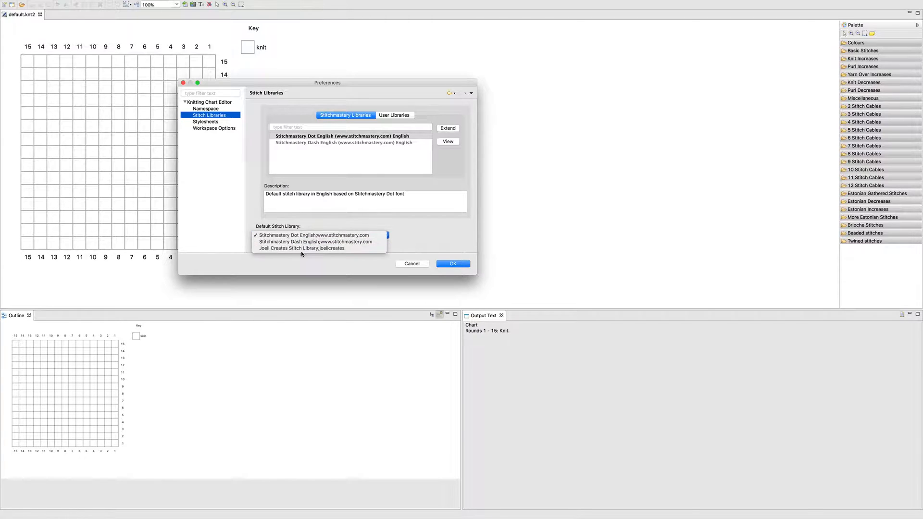
left_click(301, 249)
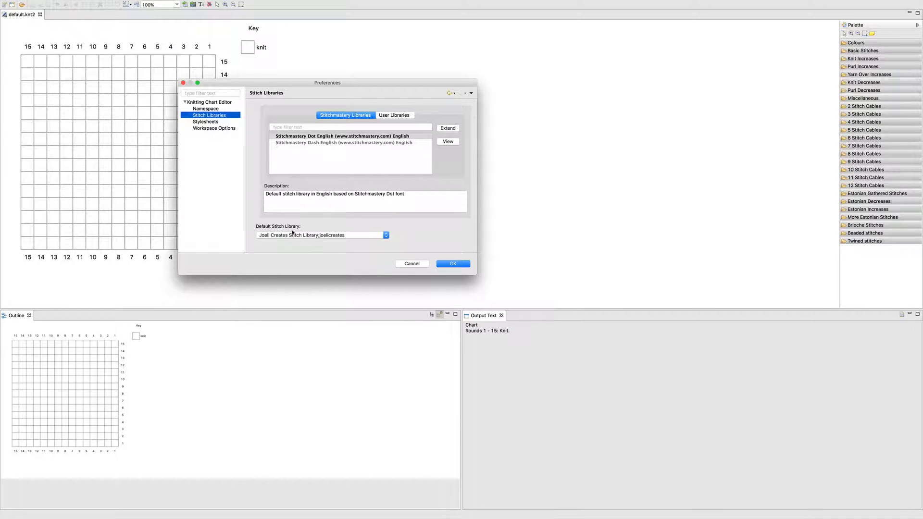
left_click(455, 264)
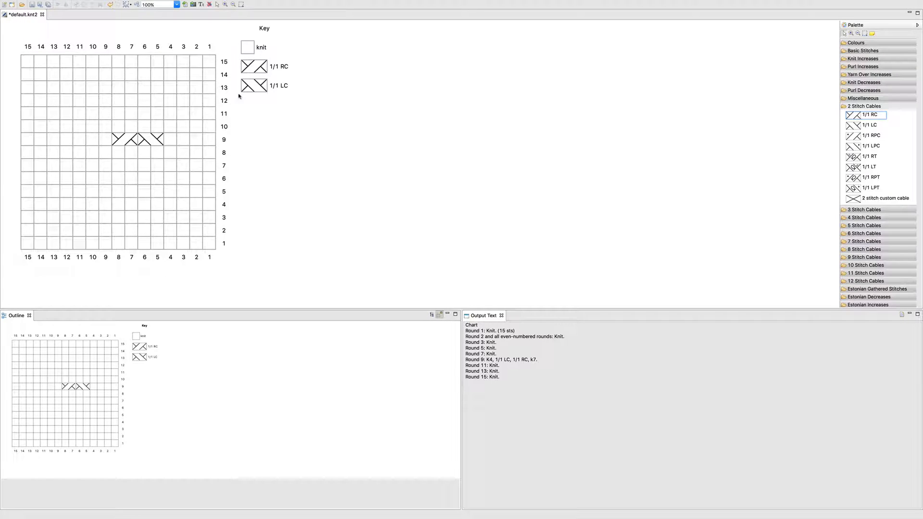
Step: Assign Joeli Creates Stitch Library to the current diagram in its properties
mouse_move(172, 1)
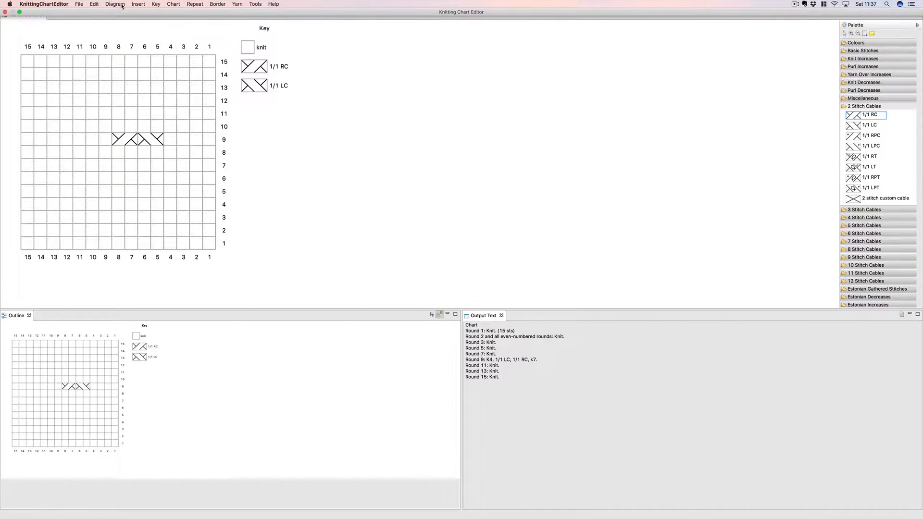
left_click(115, 4)
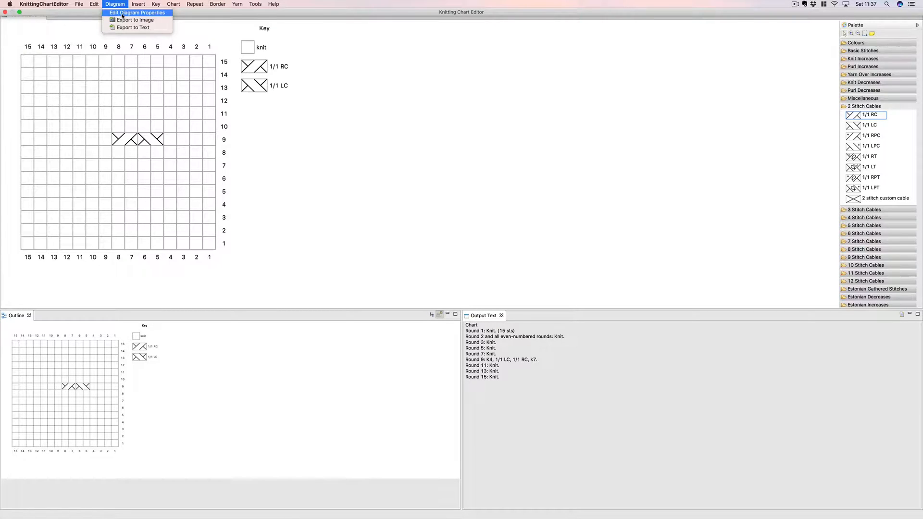
left_click(122, 13)
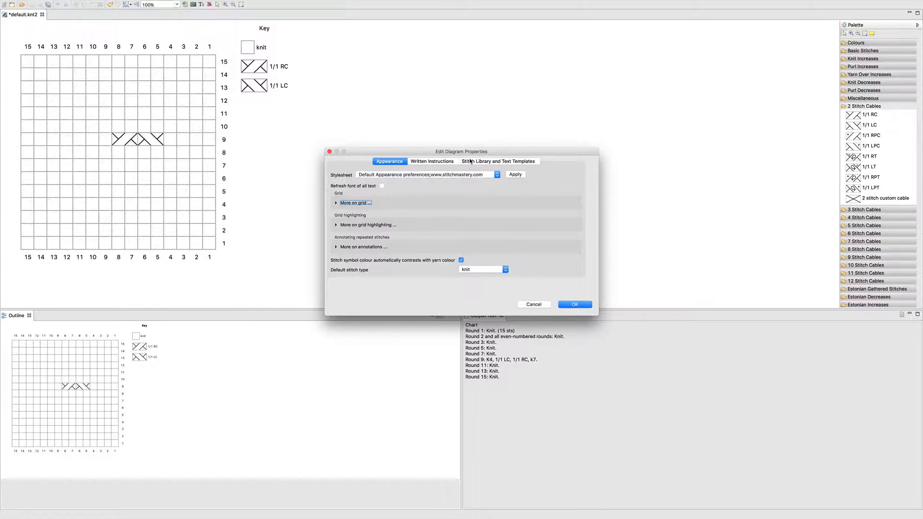
left_click(498, 162)
left_click(441, 173)
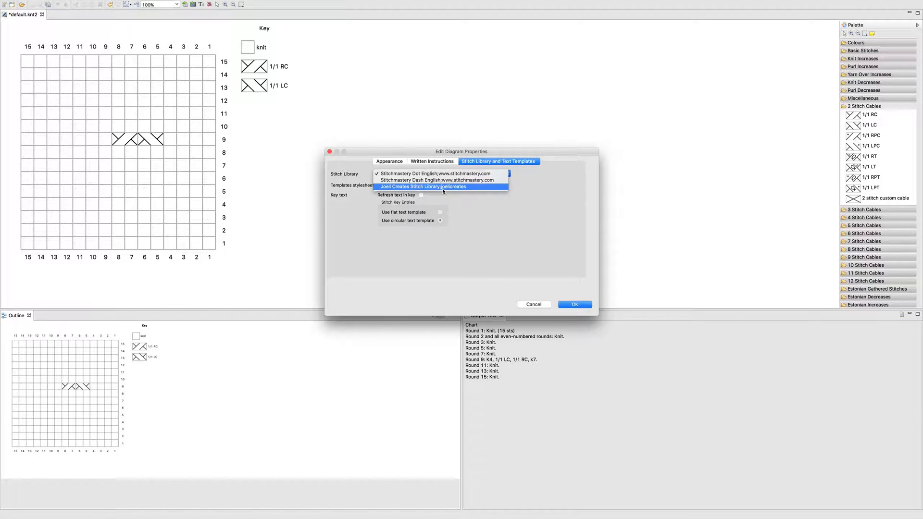
left_click(442, 188)
key("Return")
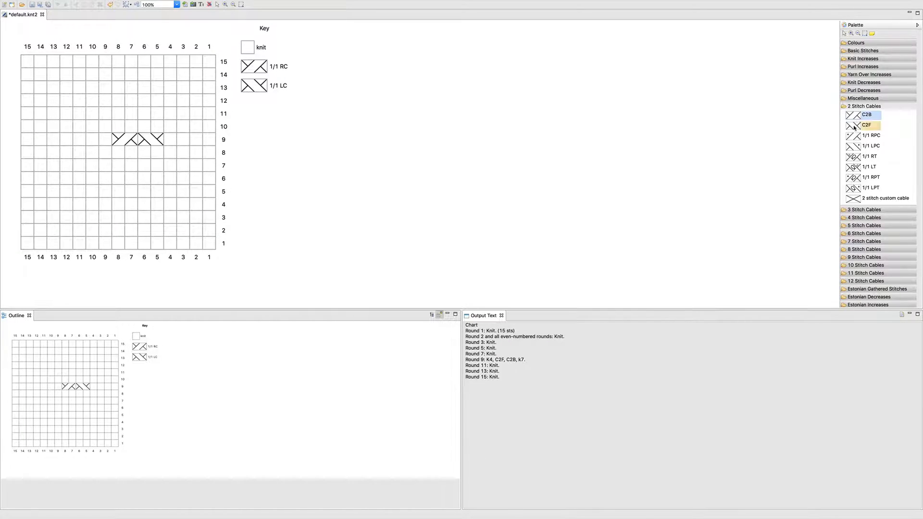
Step: Undo the existing cable stitches and place a C2B over stitches 8–7 and a C2F over stitches 11–10 in row 9
key("ctrl+z")
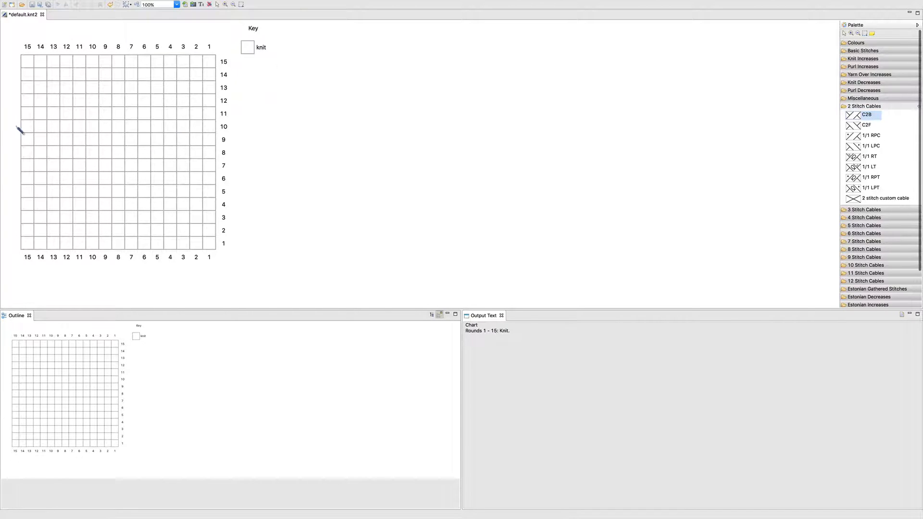
left_click(120, 142)
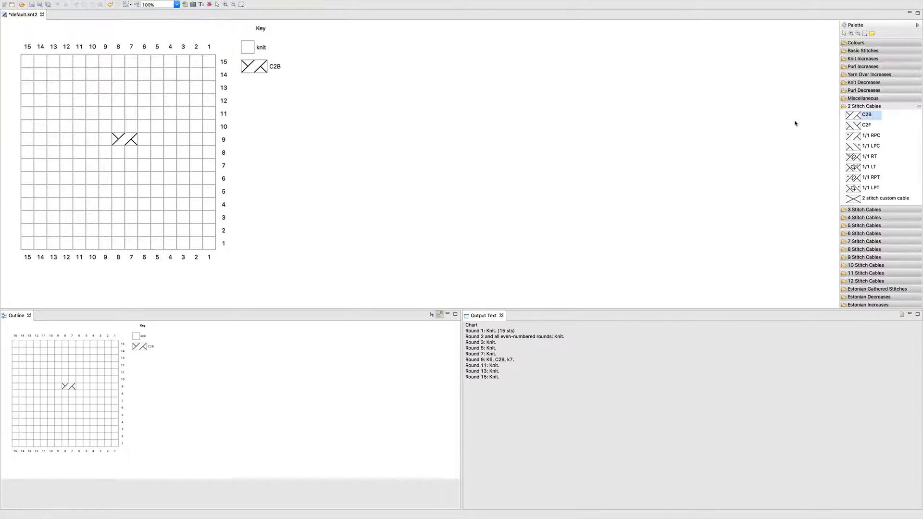
left_click(865, 125)
left_click(83, 140)
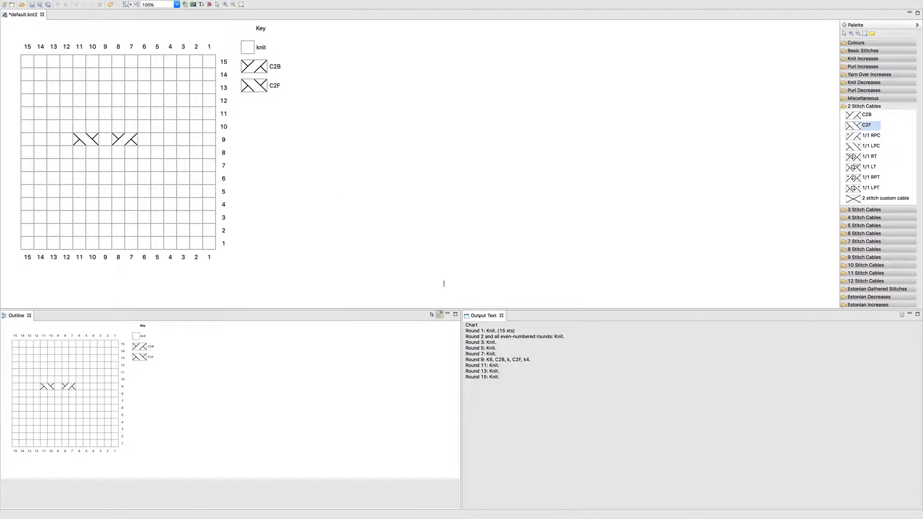
Step: Duplicate the Default Written stylesheet, entering "Joeli Creates Style Sheet" as both its name and description
left_click(27, 4)
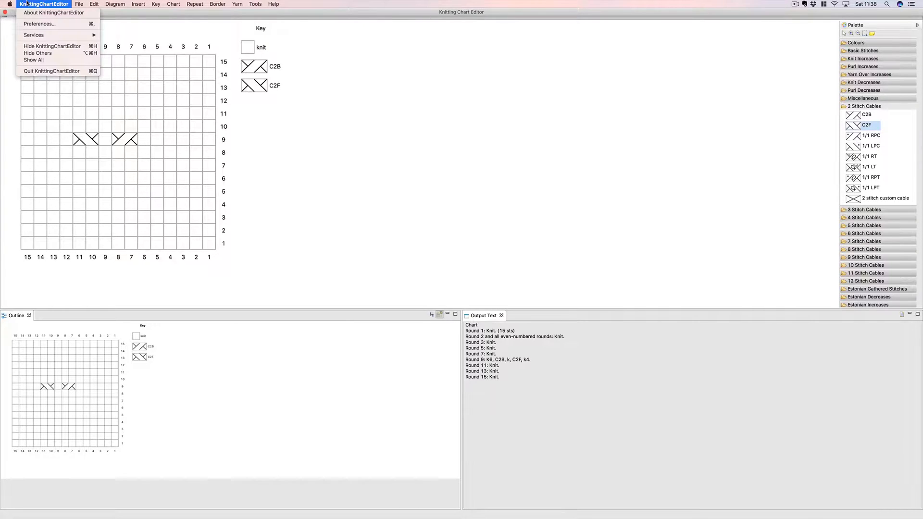
left_click(30, 24)
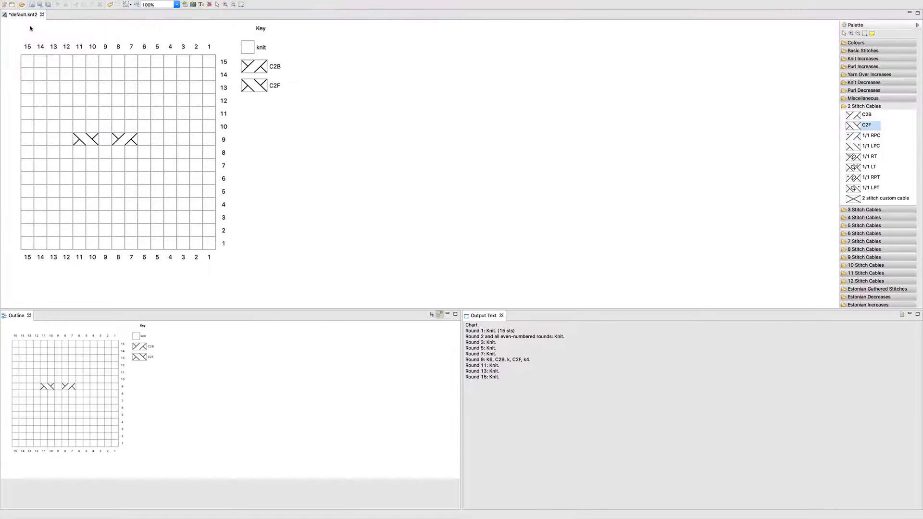
left_click(206, 121)
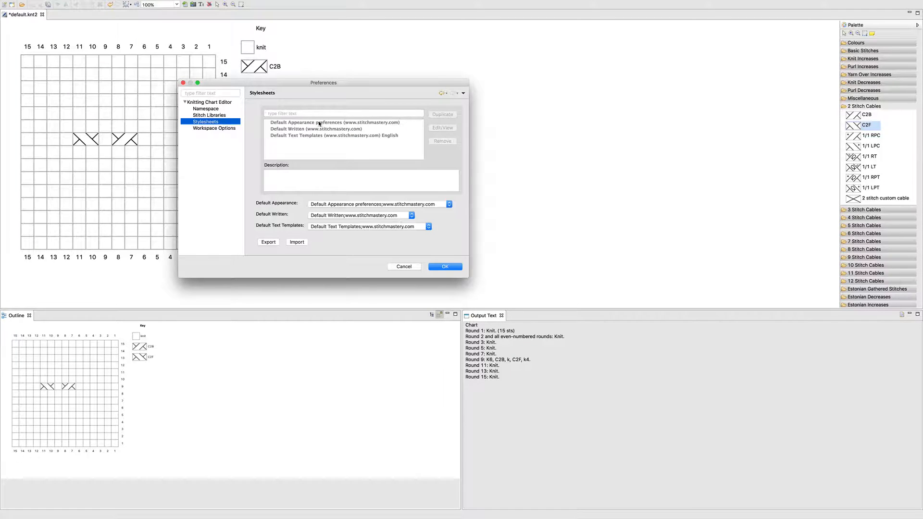
left_click(346, 129)
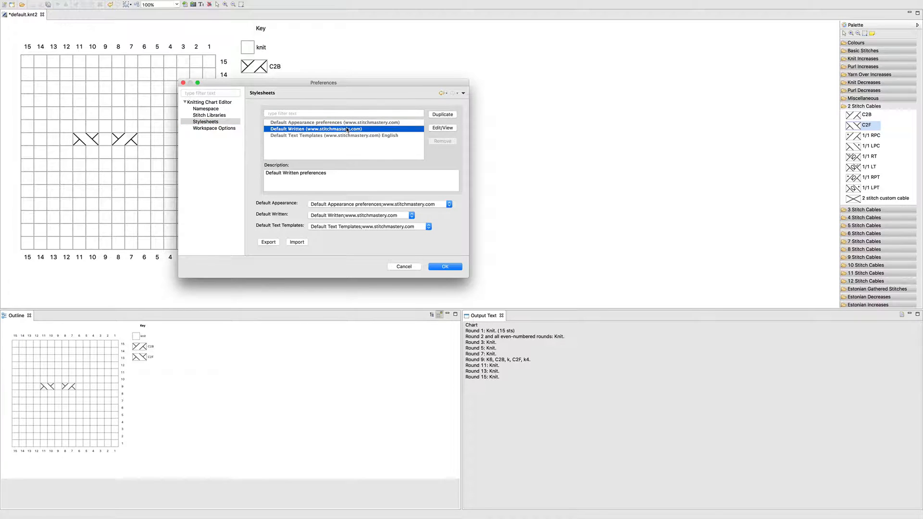
left_click(442, 115)
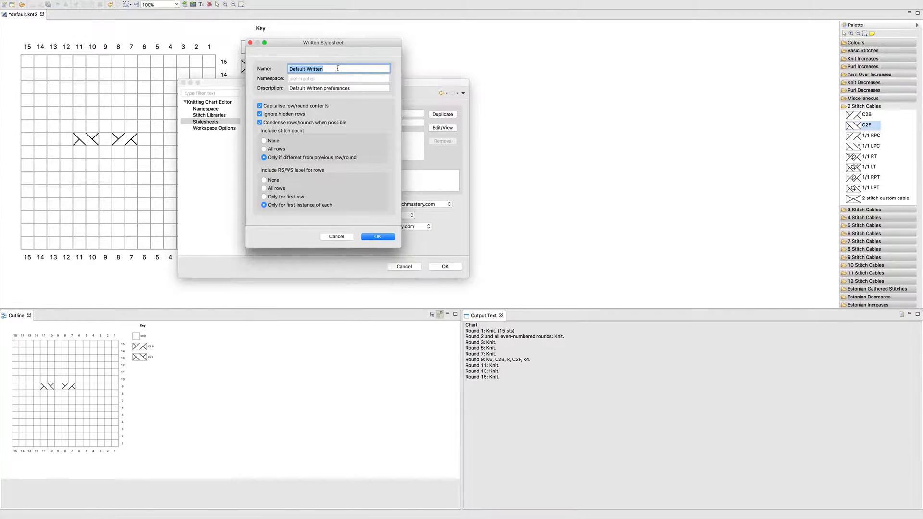
type("Joeli Creates Style Sheet")
key("Tab")
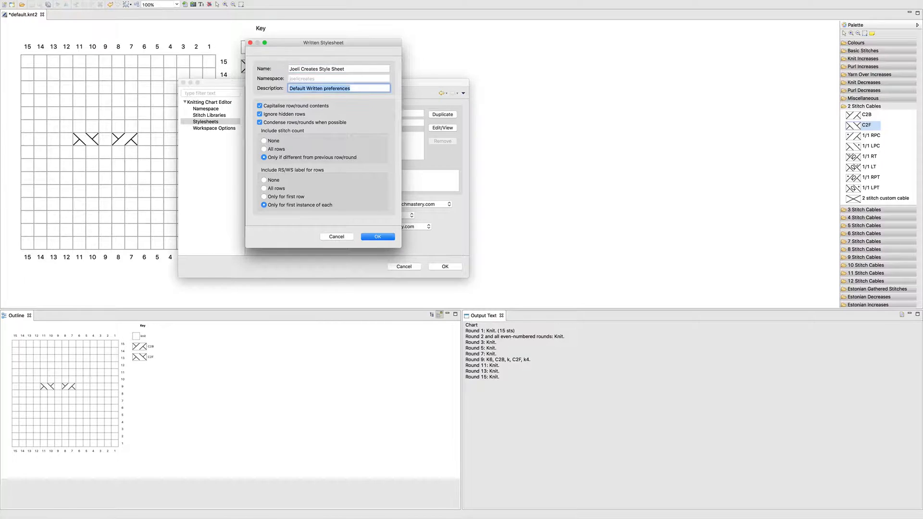
type("Joeli Creates Style Sheet")
left_click(386, 236)
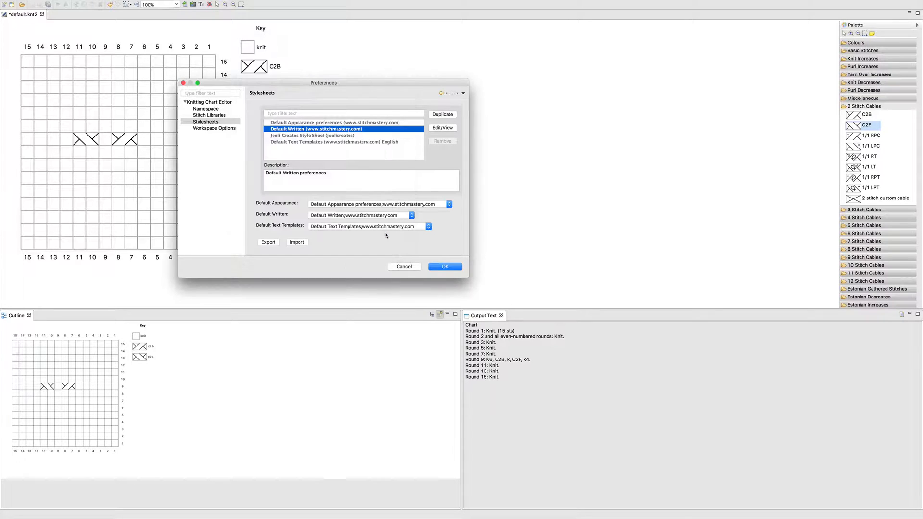
Step: Set the default written stylesheet to Joeli Creates Style Sheet
left_click(330, 135)
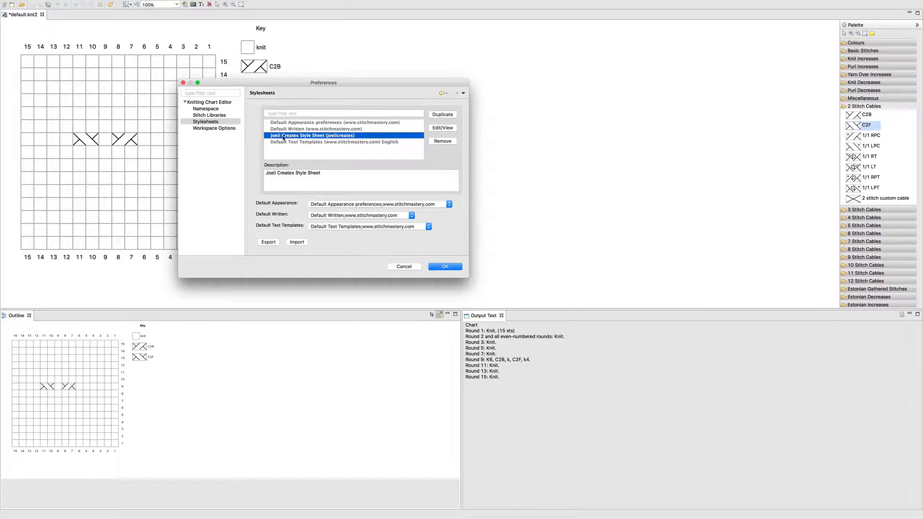
left_click(331, 215)
left_click(333, 224)
Step: Examine the settings of the default appearance stylesheet and the row label and repeat templates of the default text templates
left_click(348, 123)
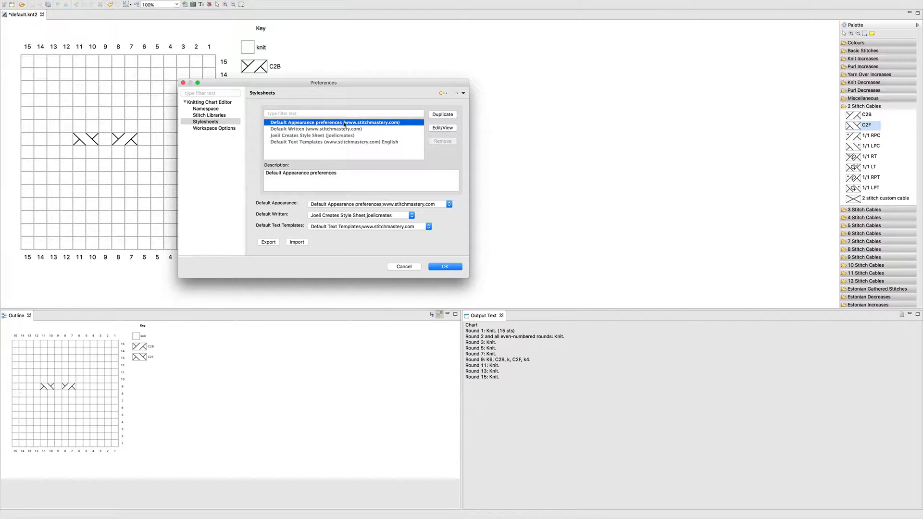
left_click(449, 128)
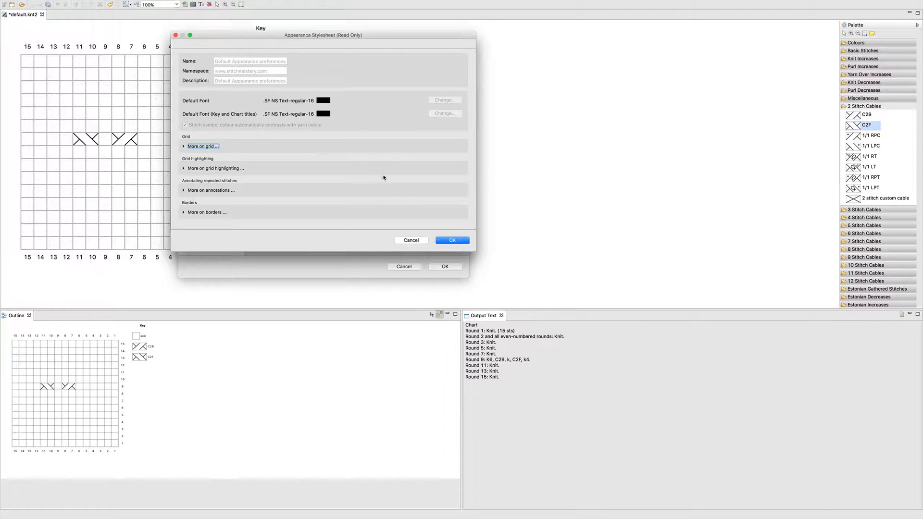
left_click(421, 240)
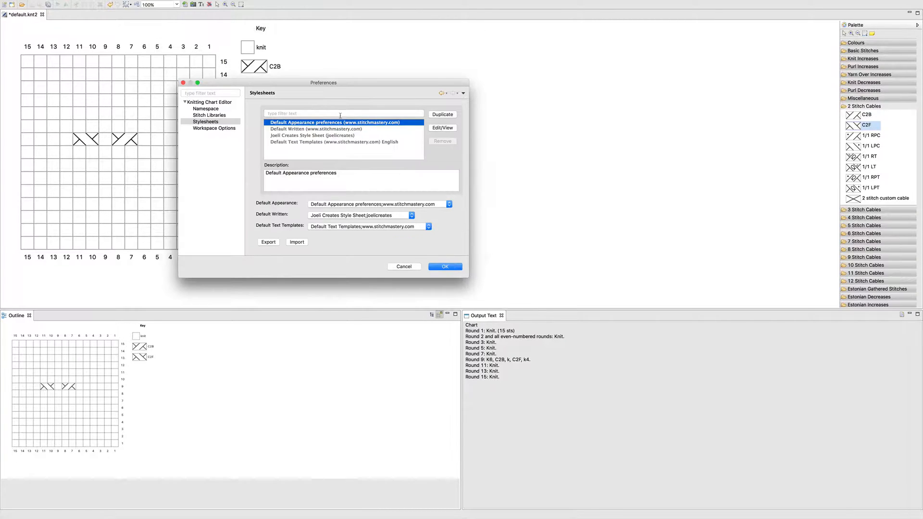
left_click(344, 142)
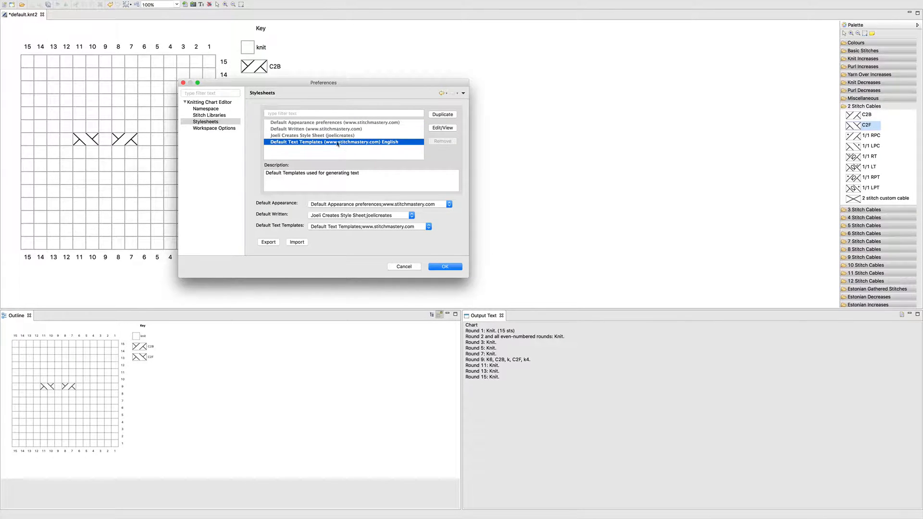
left_click(441, 128)
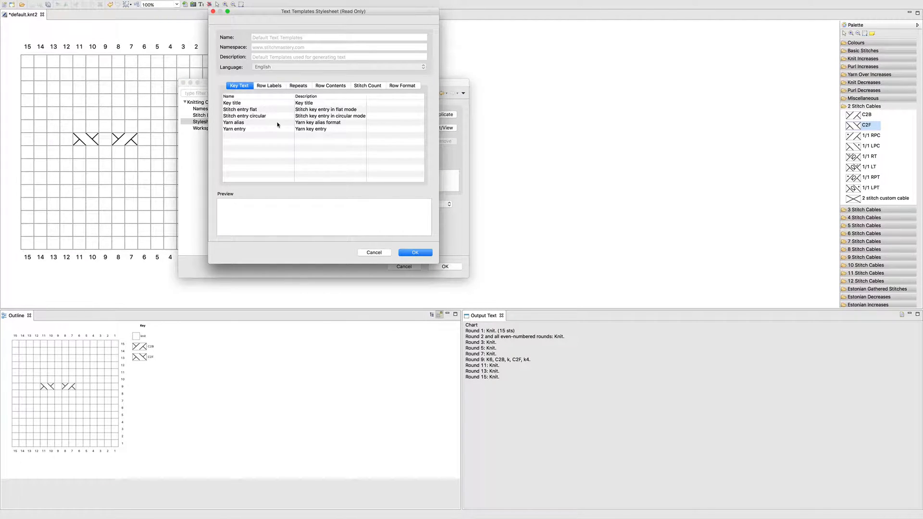
left_click(263, 86)
left_click(304, 87)
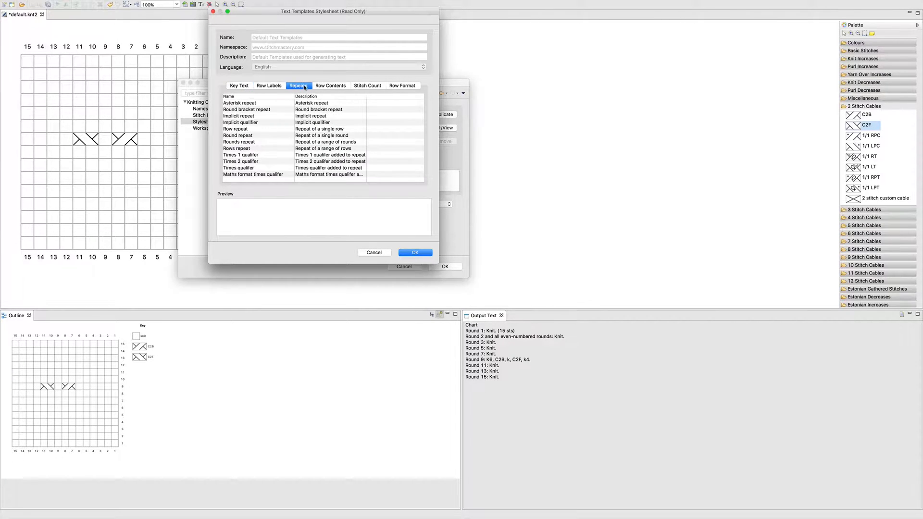
left_click(373, 253)
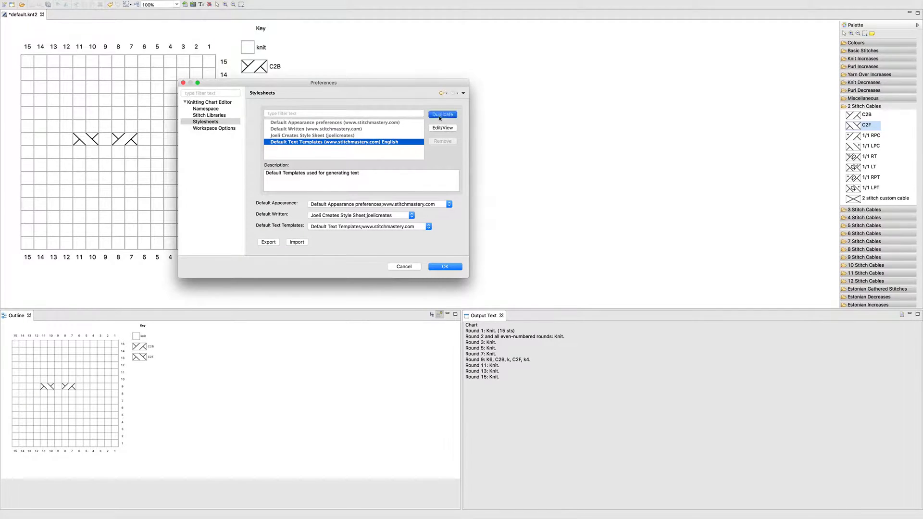
Step: Duplicate the Default Text Templates stylesheet as "Joeli Creates Style Sheet" and make the copy the default for text templates
left_click(437, 117)
key("Escape")
left_click(326, 149)
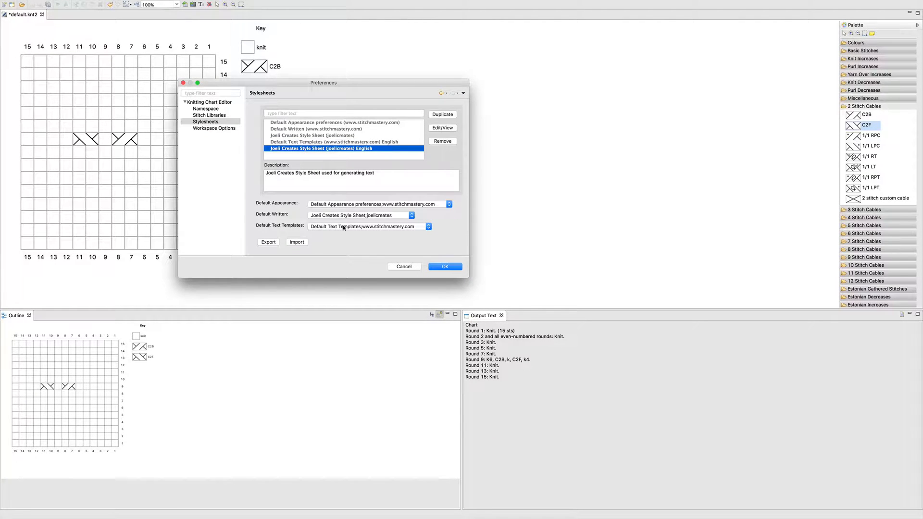
left_click(368, 227)
left_click(343, 233)
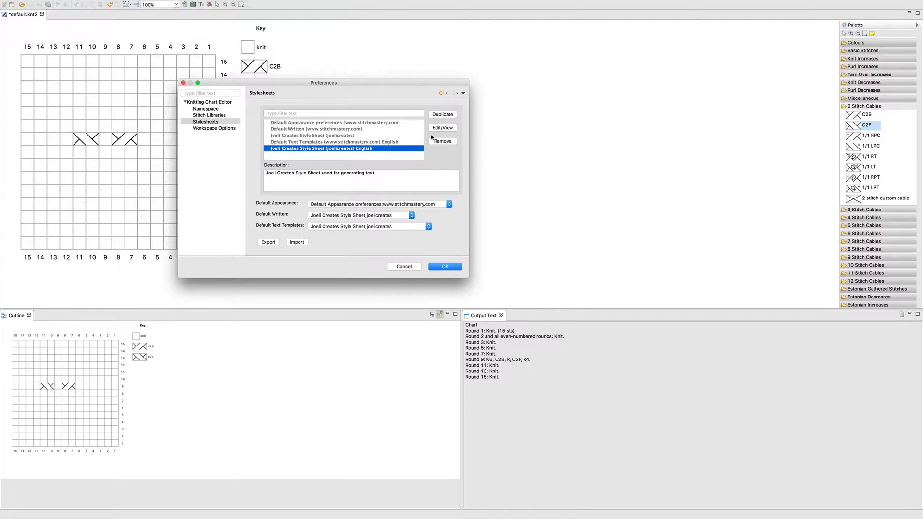
Step: Change the single-round label pattern in the Joeli Creates text templates stylesheet to "Rnd ${ID}:"
left_click(443, 128)
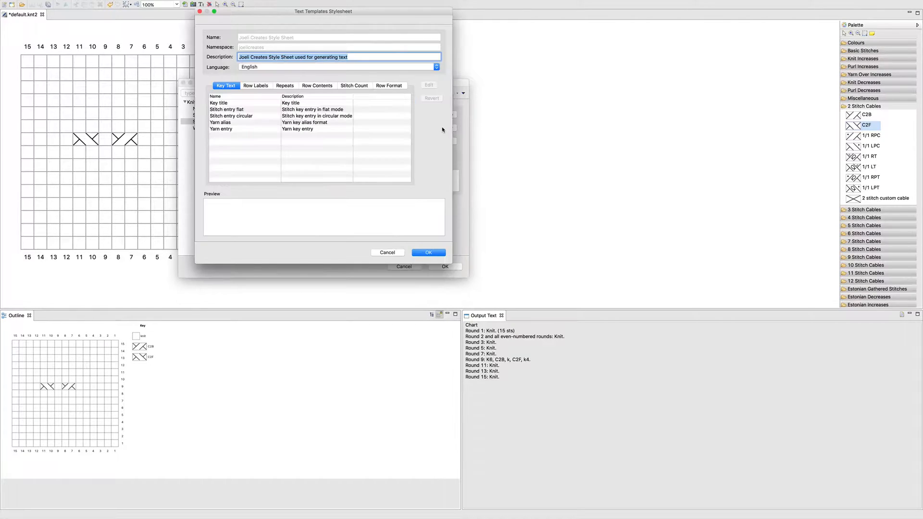
left_click(253, 86)
left_click(240, 123)
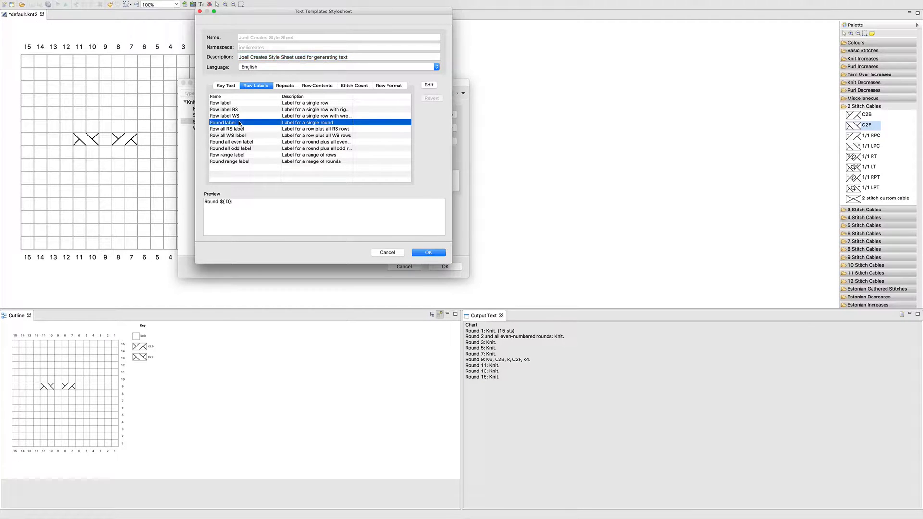
left_click(428, 85)
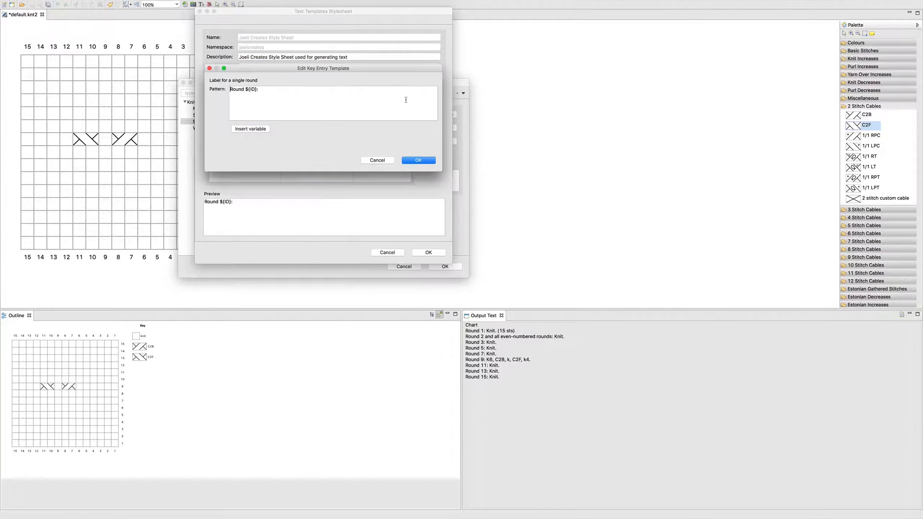
left_click(238, 89)
key("BackSpace")
key("BackSpace")
key("BackSpace")
left_click(407, 160)
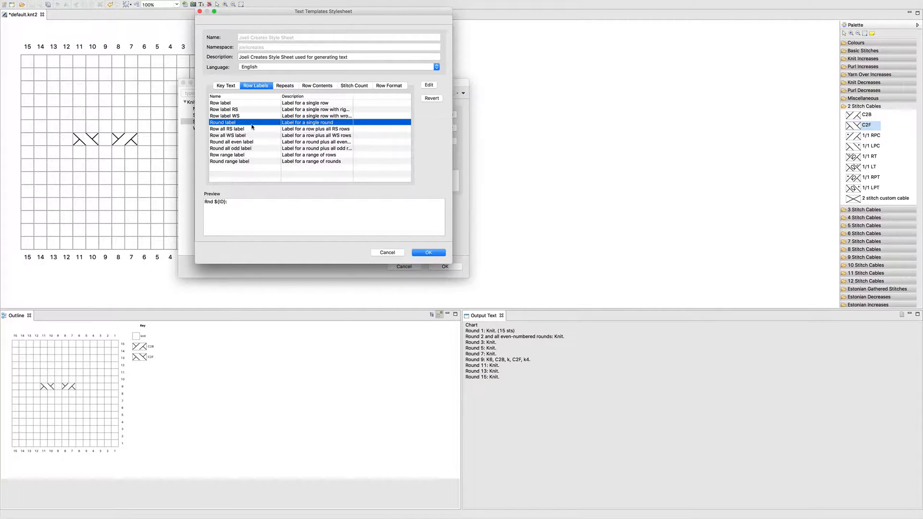
Step: Change the asterisk repeat pattern in the text templates stylesheet to "*${repeatContents} ; rep from *"
left_click(287, 86)
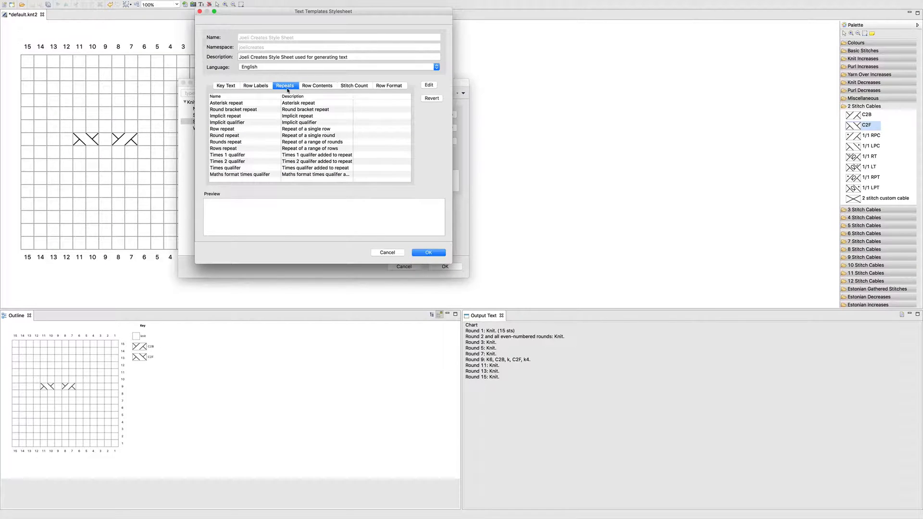
left_click(297, 110)
key("Up")
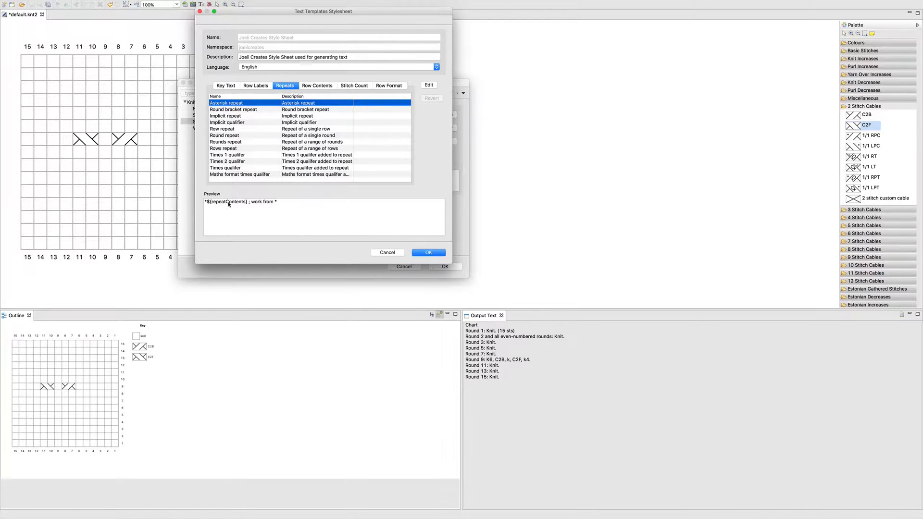
left_click(263, 203)
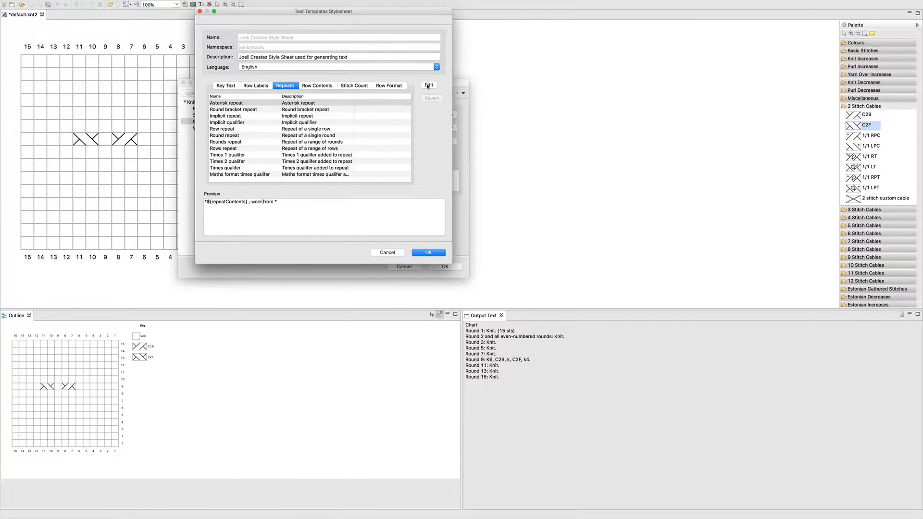
left_click(428, 85)
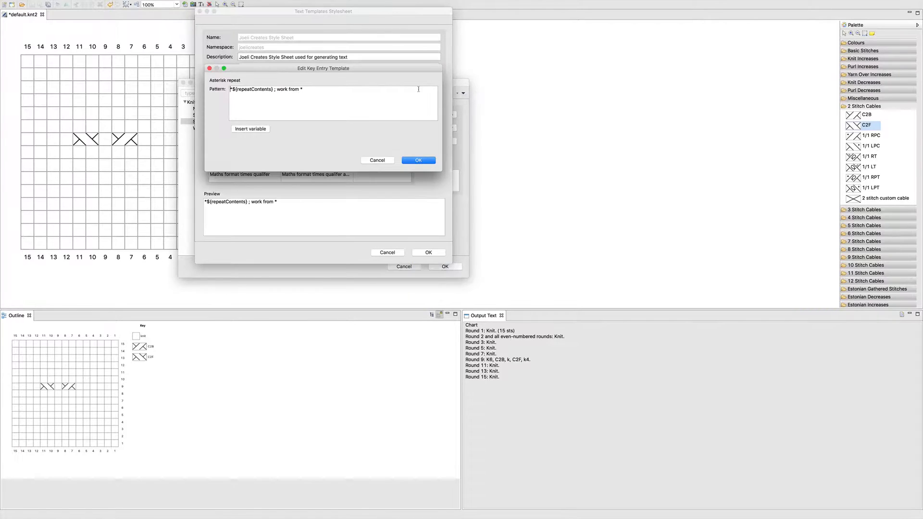
left_click_drag(277, 89, 287, 90)
type("rep")
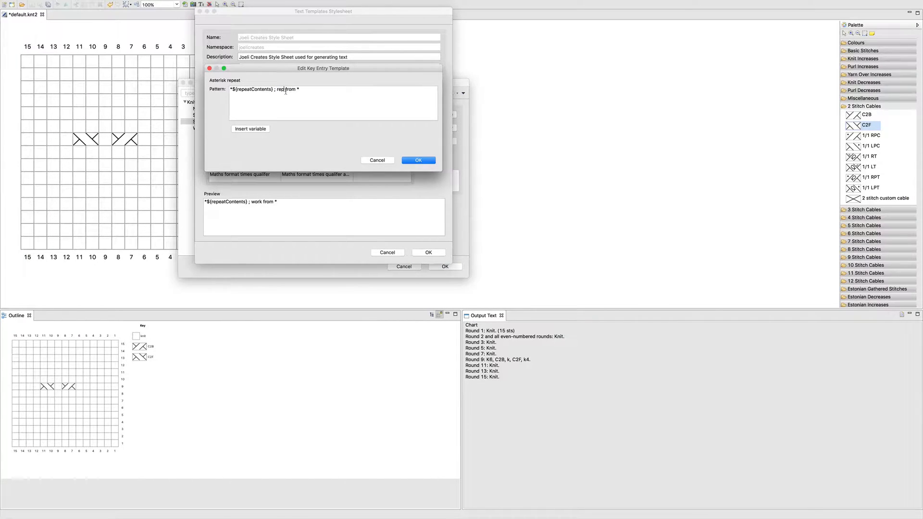
left_click(425, 160)
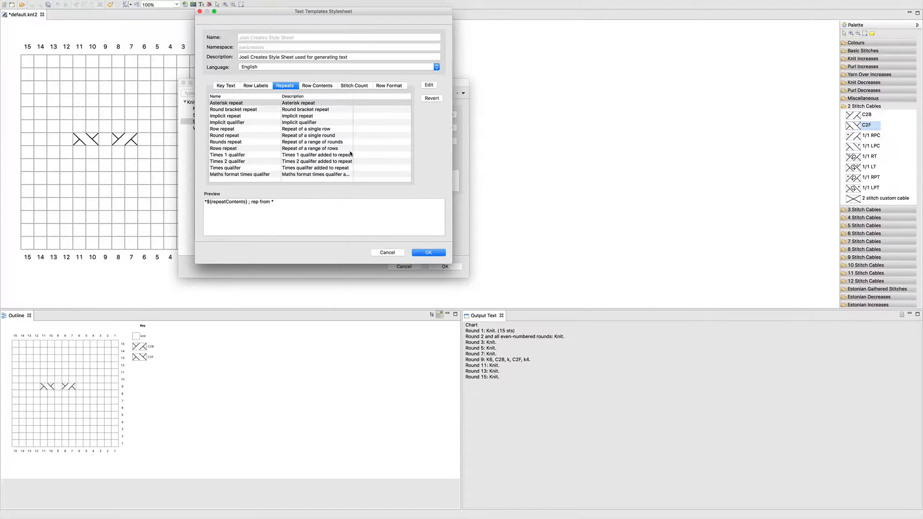
Step: Change the total stitch count pattern to "${stitchCount} sts." without brackets, and save the stylesheet and preferences
left_click(312, 85)
left_click(358, 87)
left_click(321, 103)
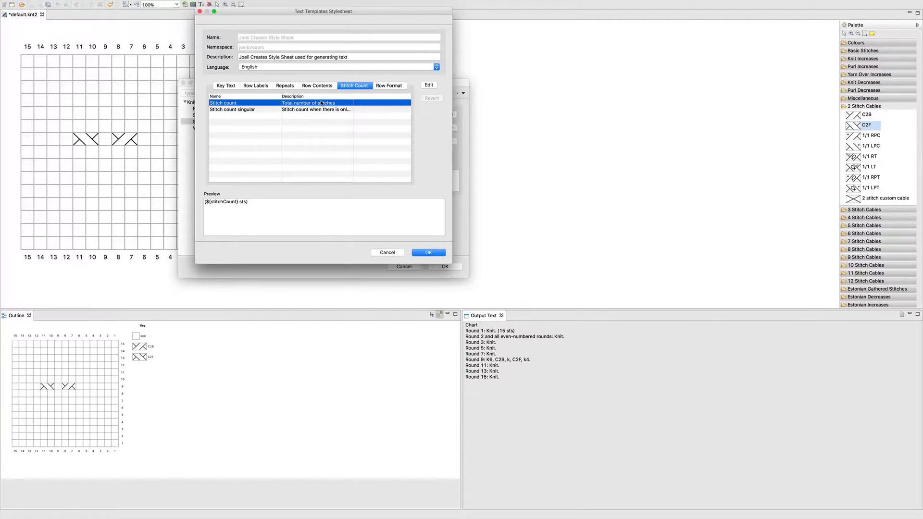
left_click(423, 85)
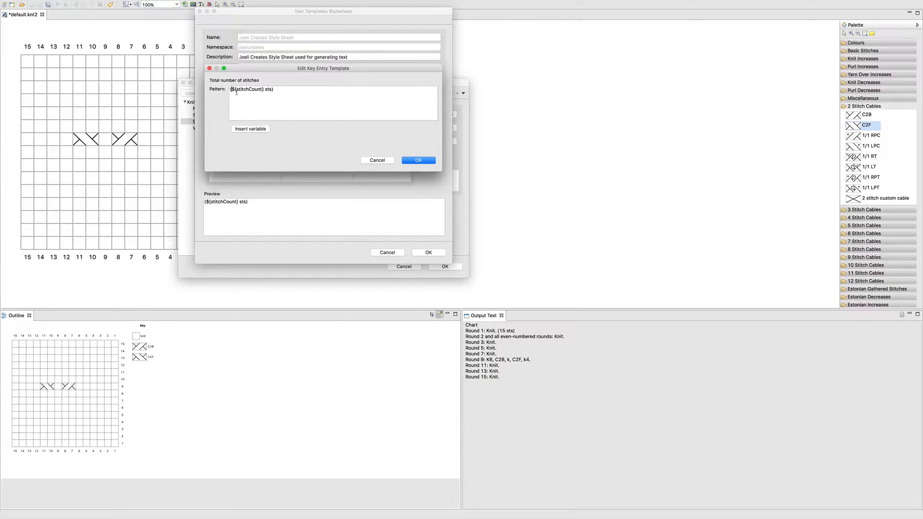
key("Delete")
left_click(276, 89)
key("BackSpace")
type(".")
left_click(408, 161)
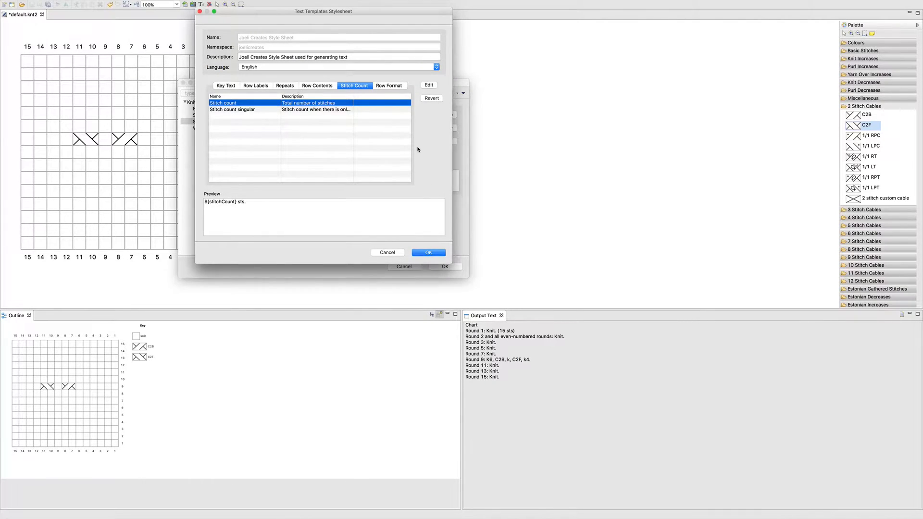
left_click(431, 253)
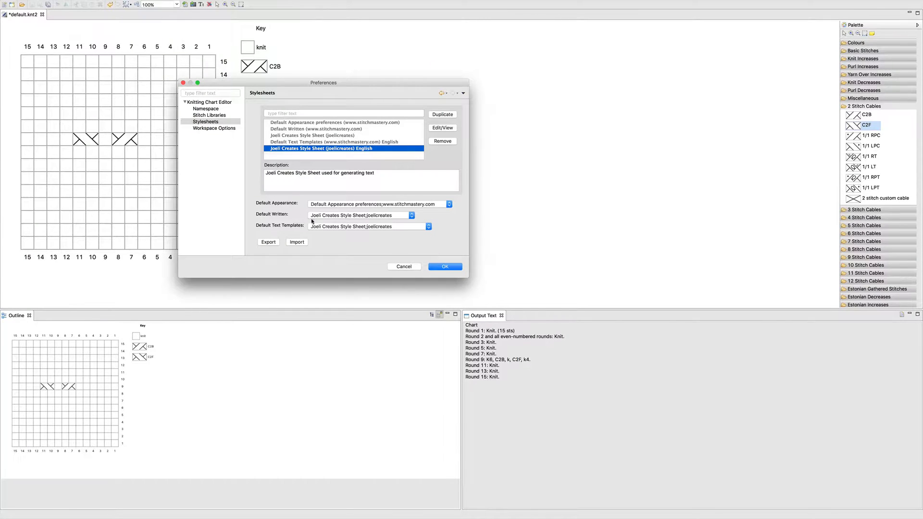
left_click(445, 266)
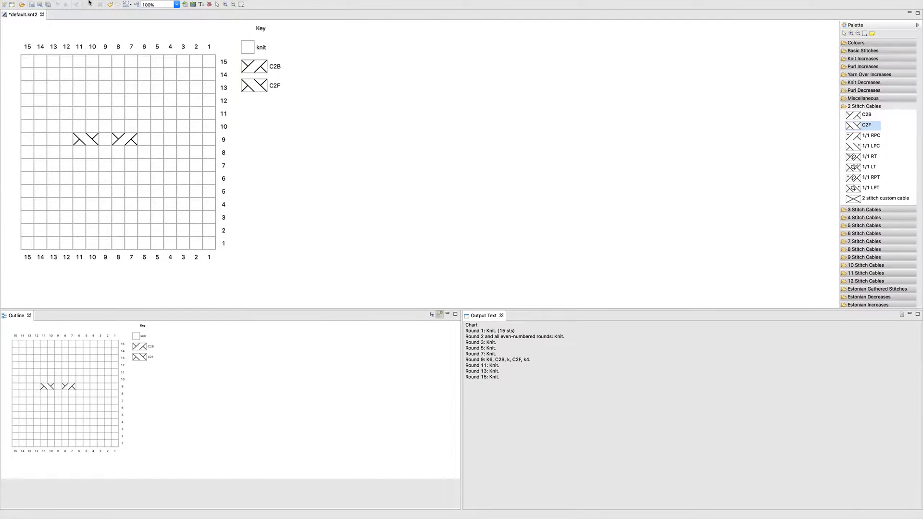
Step: Apply Joeli Creates Style Sheet to the current diagram as both its templates stylesheet and its written stylesheet
left_click(115, 4)
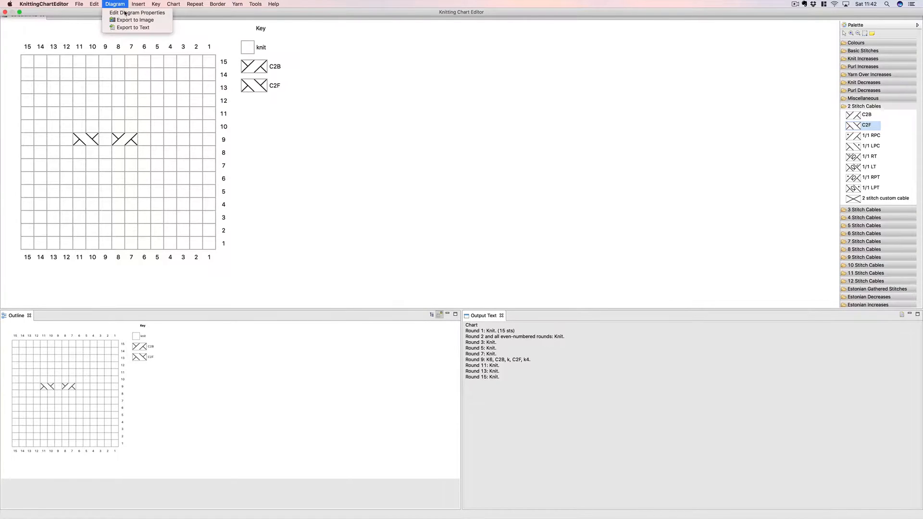
left_click(124, 14)
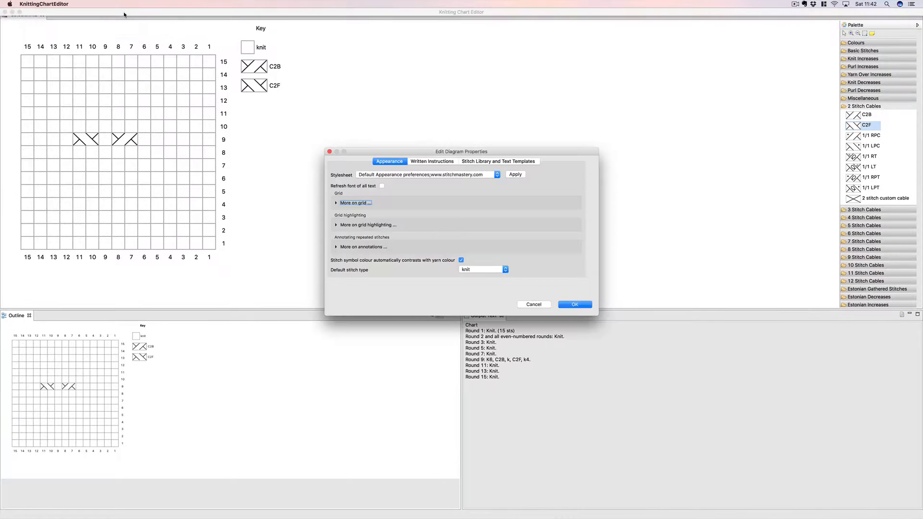
left_click(478, 164)
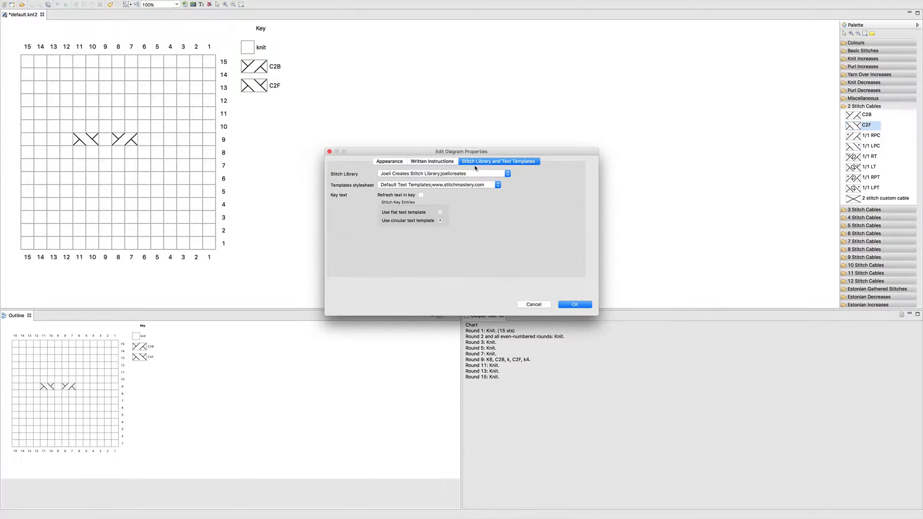
left_click(411, 187)
left_click(415, 194)
left_click(432, 162)
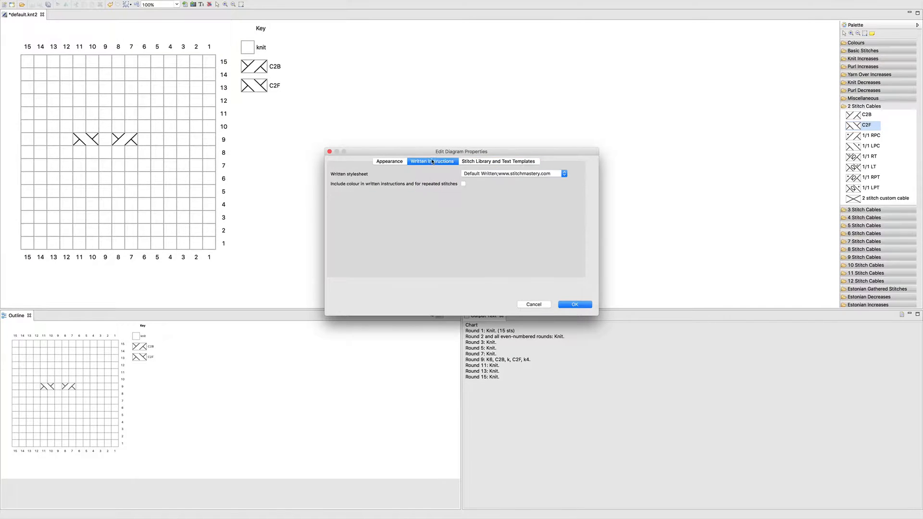
left_click(484, 174)
left_click(502, 183)
left_click(390, 162)
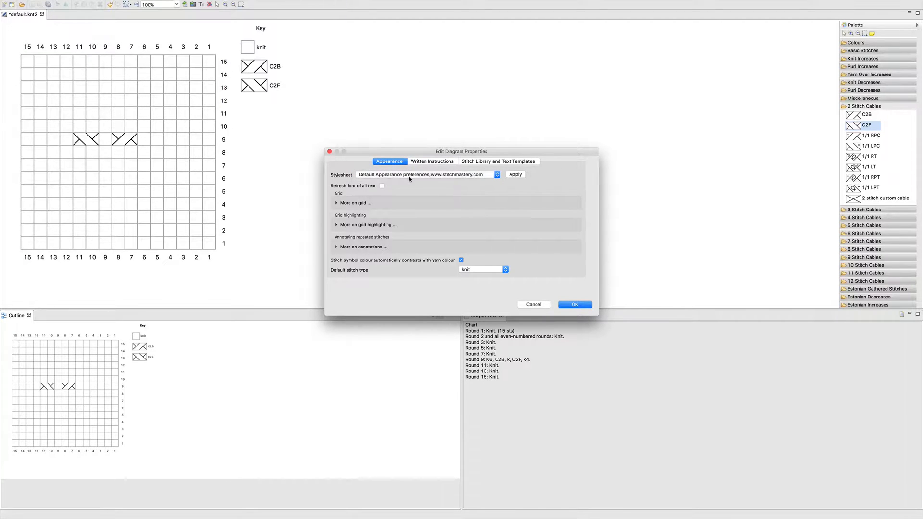
left_click(574, 304)
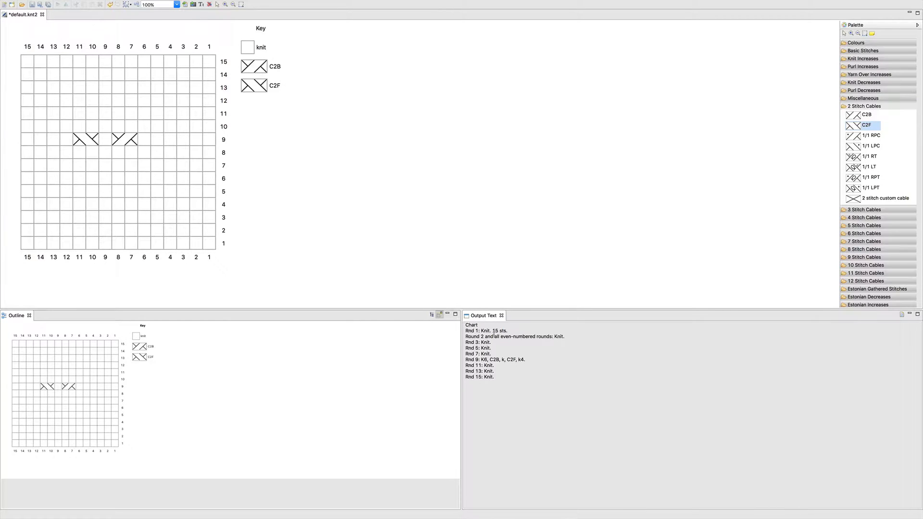
Step: Reopen the English Joeli Creates text templates stylesheet for editing and display its row label templates
mouse_move(130, 3)
left_click(62, 3)
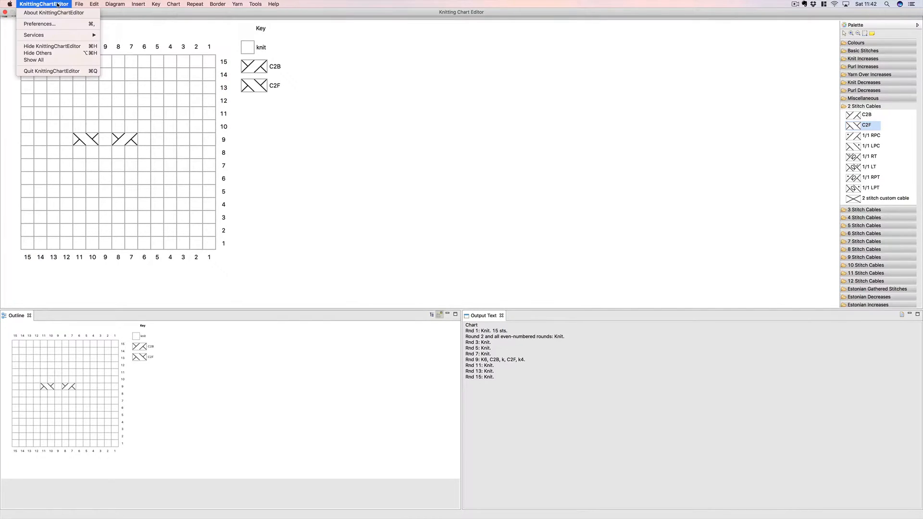
left_click(62, 24)
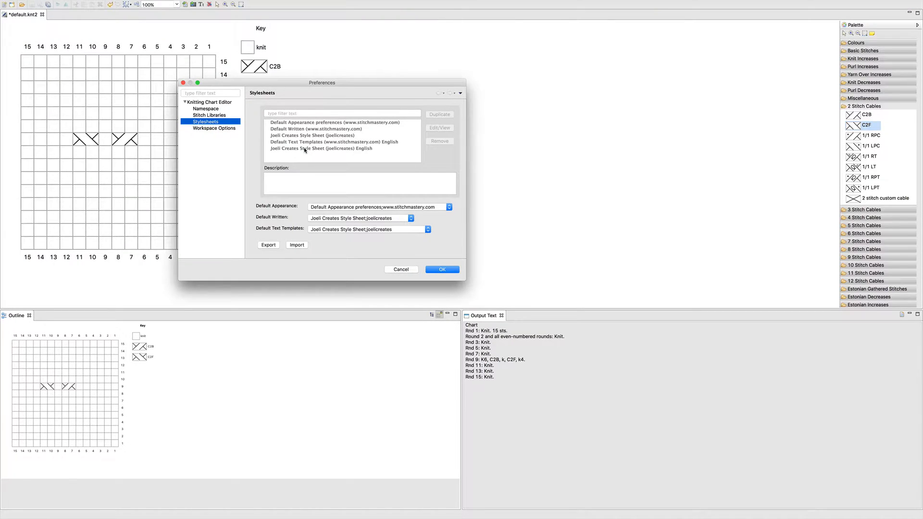
left_click(305, 149)
left_click(438, 127)
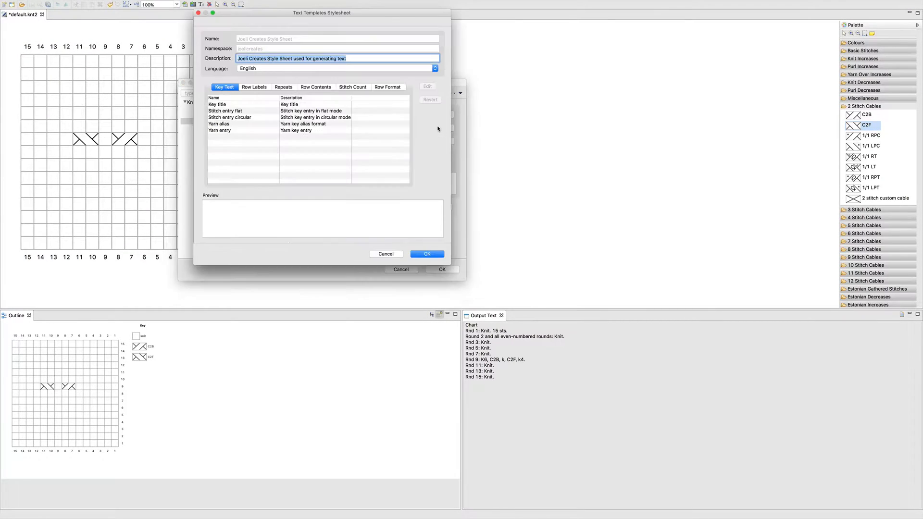
left_click(310, 86)
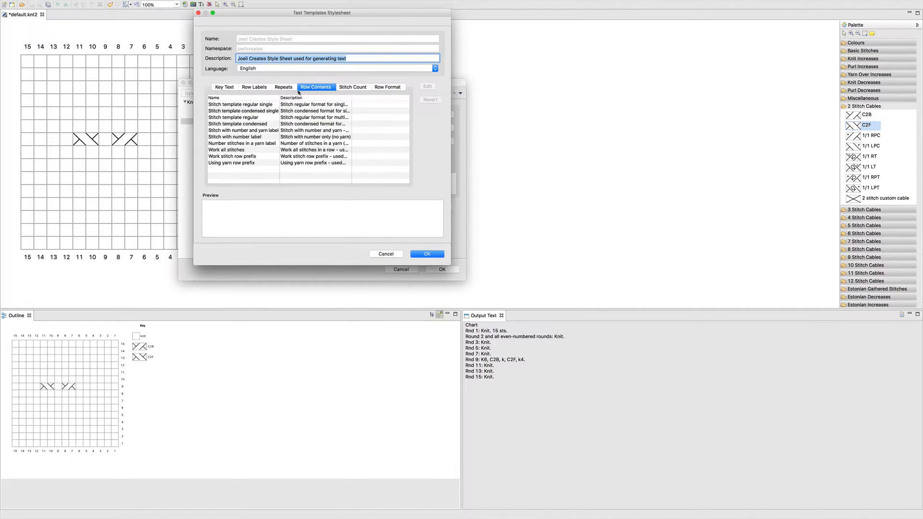
left_click(264, 87)
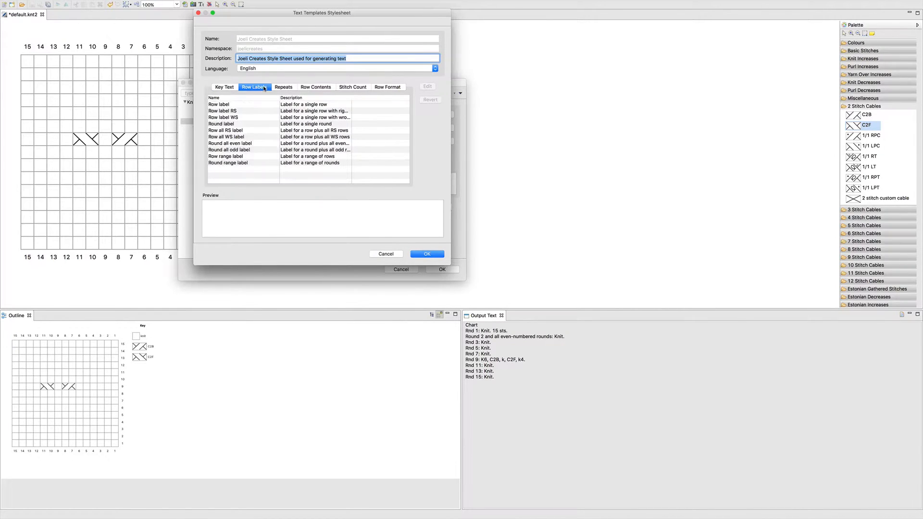
Step: Change the label pattern for a round plus all even rounds to "Rnd ${ID} and all even-numbered rnds:"
left_click(270, 144)
left_click(269, 130)
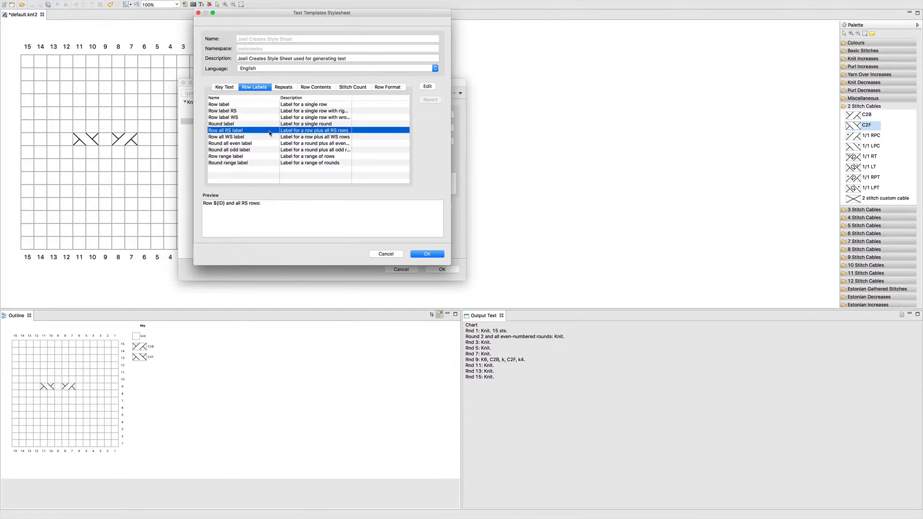
left_click(271, 137)
left_click(271, 143)
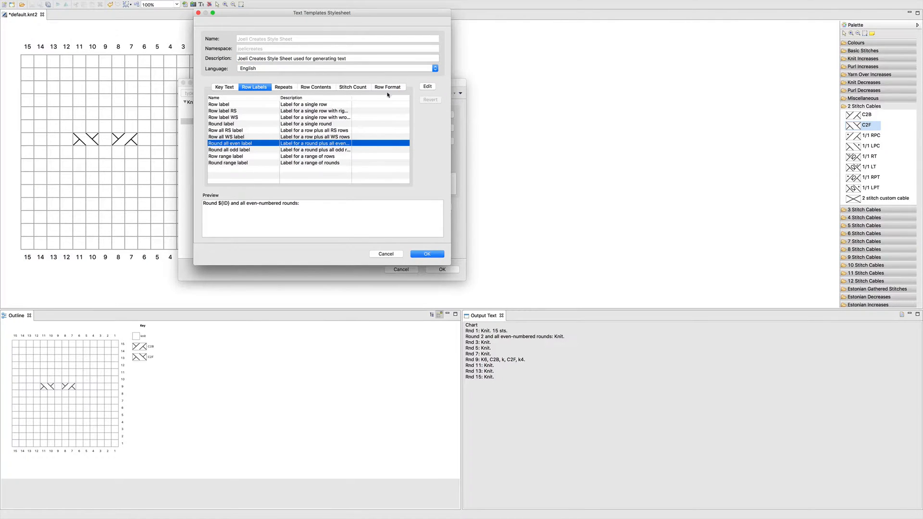
left_click(427, 87)
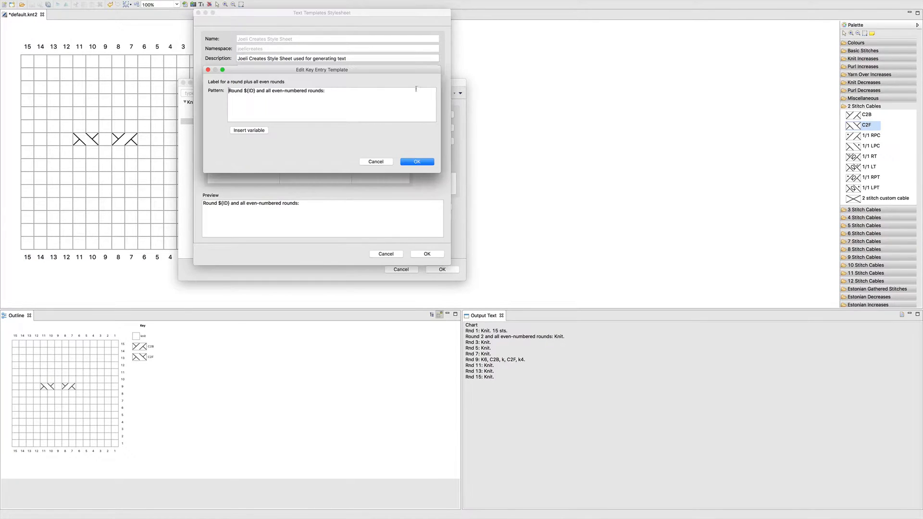
left_click(239, 92)
key("BackSpace")
key("BackSpace")
left_click(310, 91)
key("BackSpace")
key("BackSpace")
left_click(416, 162)
Step: Abbreviate "Round" to "Rnd" and "rounds" to "rnds" in the label pattern for a round plus all odd rounds
left_click(259, 150)
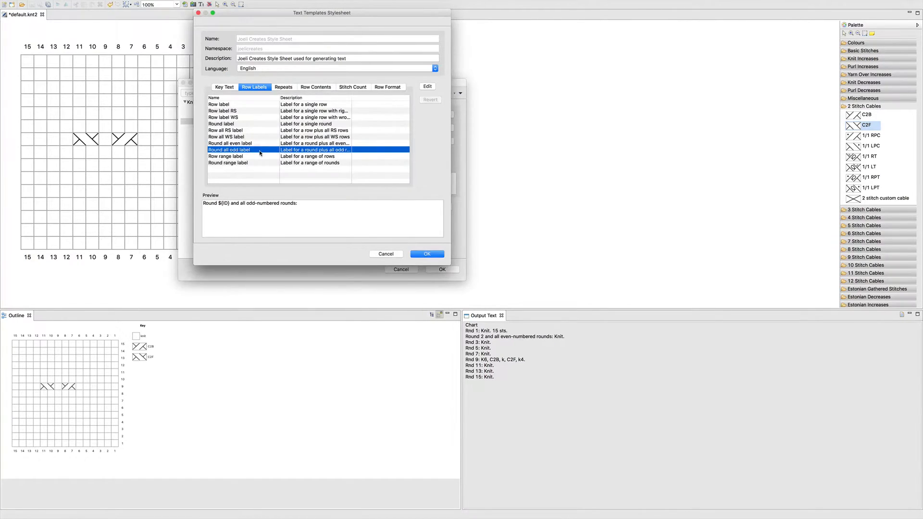
left_click(426, 87)
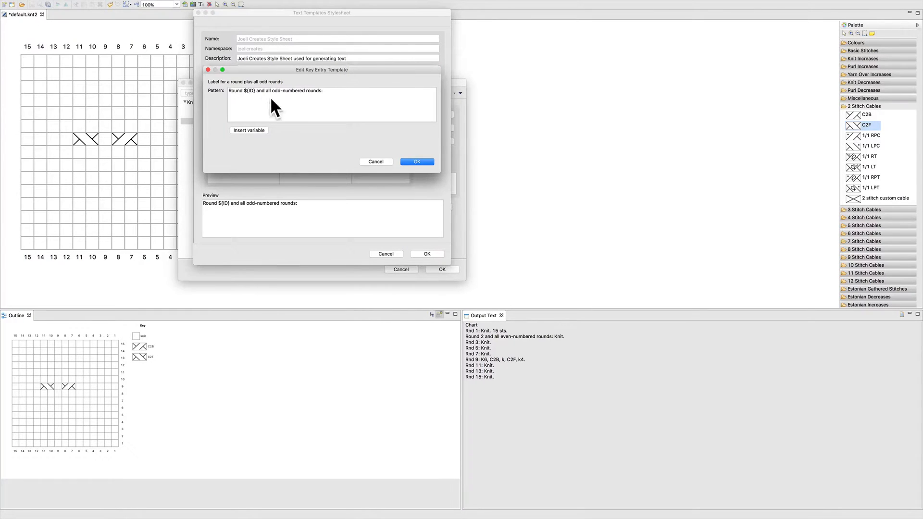
left_click(239, 90)
key("BackSpace")
key("BackSpace")
left_click(310, 91)
key("BackSpace")
key("BackSpace")
left_click(414, 162)
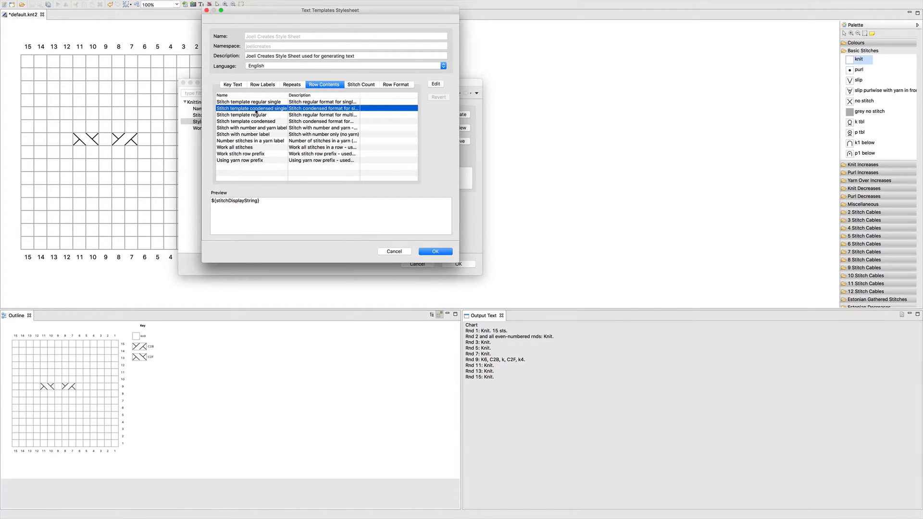
Step: Change the condensed single-stitch pattern for knit and purl to "${stitchDisplayString}1", and save the stylesheet and preferences
left_click(435, 84)
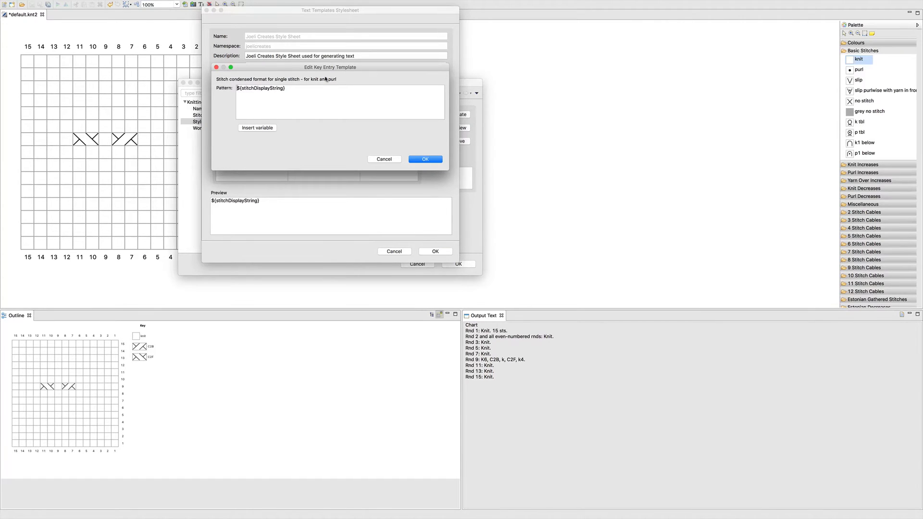
type("1")
left_click(425, 159)
left_click(435, 252)
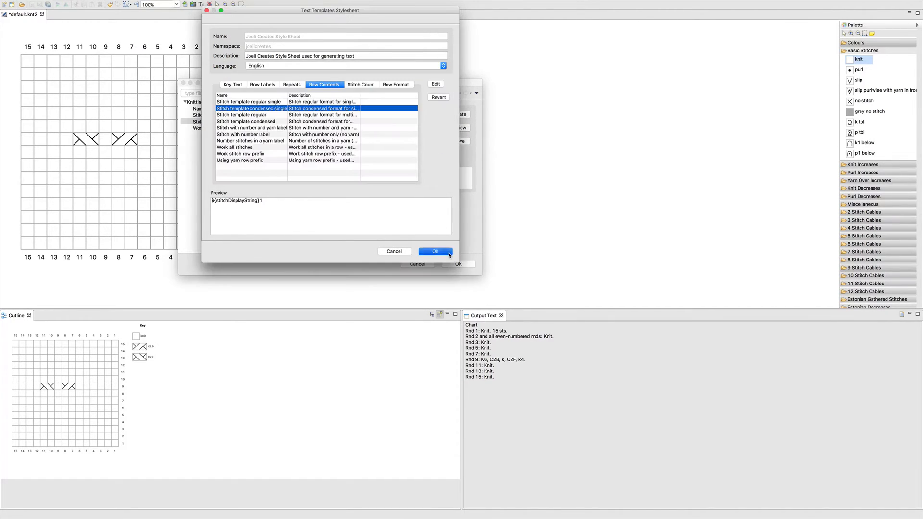
left_click(459, 264)
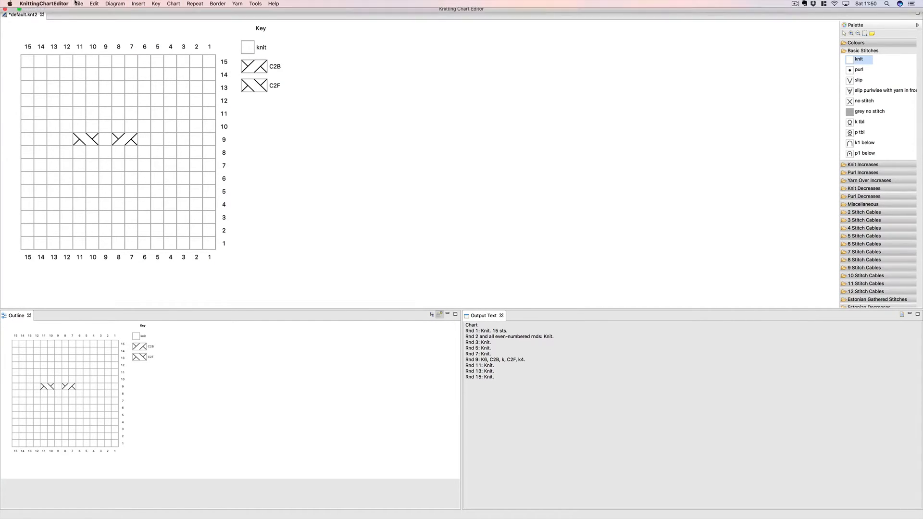
Step: Reapply the diagram's stitch library and text template properties to refresh the written instructions
left_click(123, 4)
left_click(131, 17)
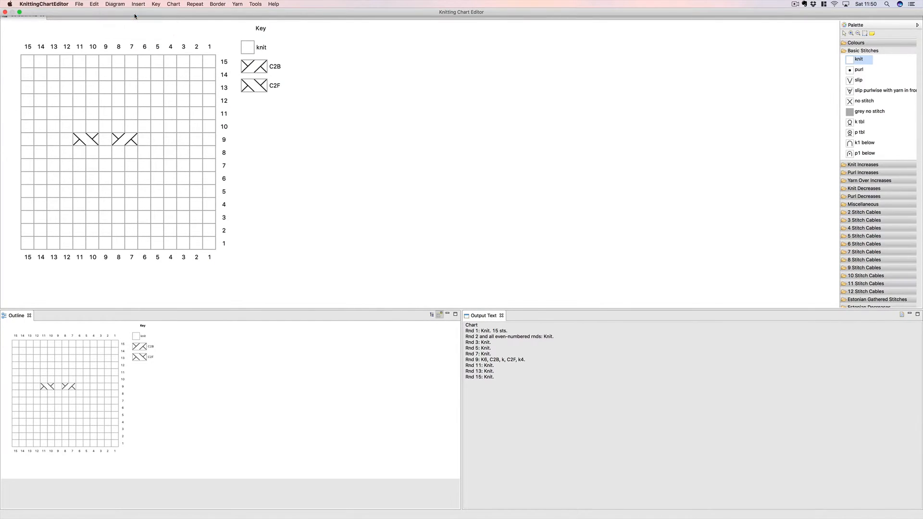
left_click(500, 161)
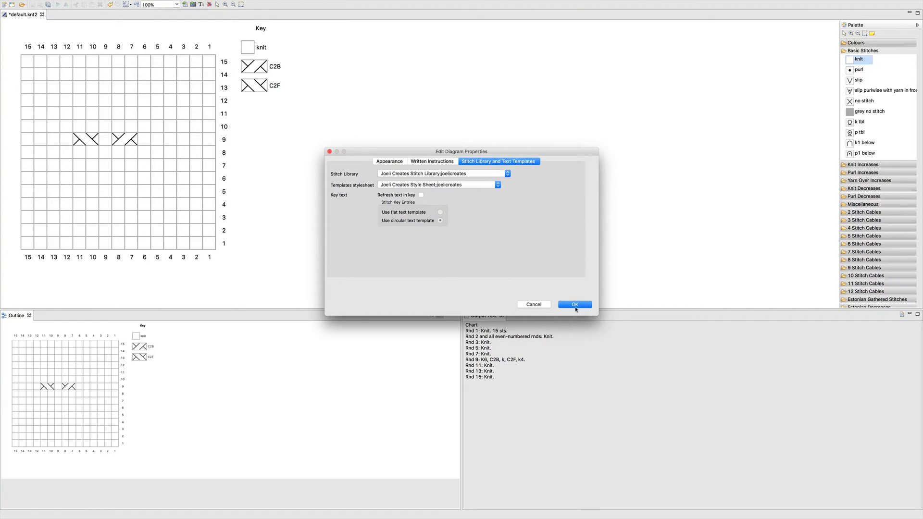
left_click(575, 305)
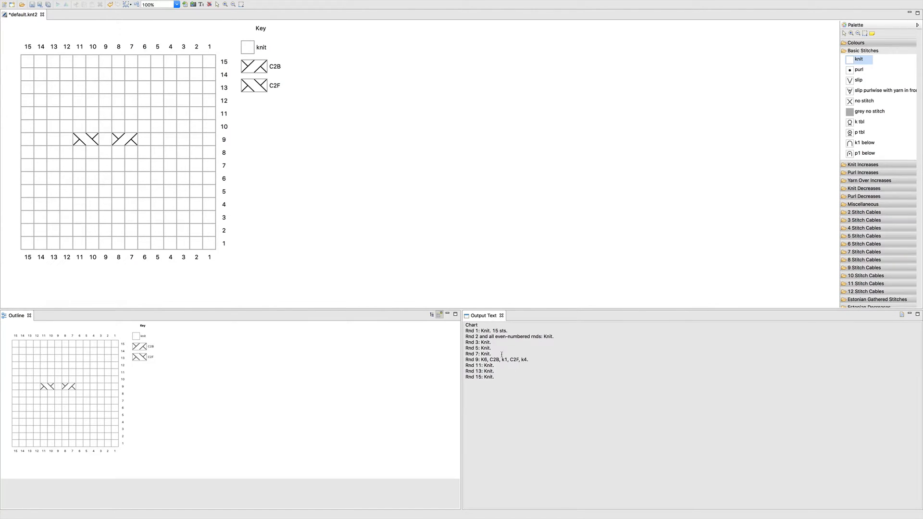